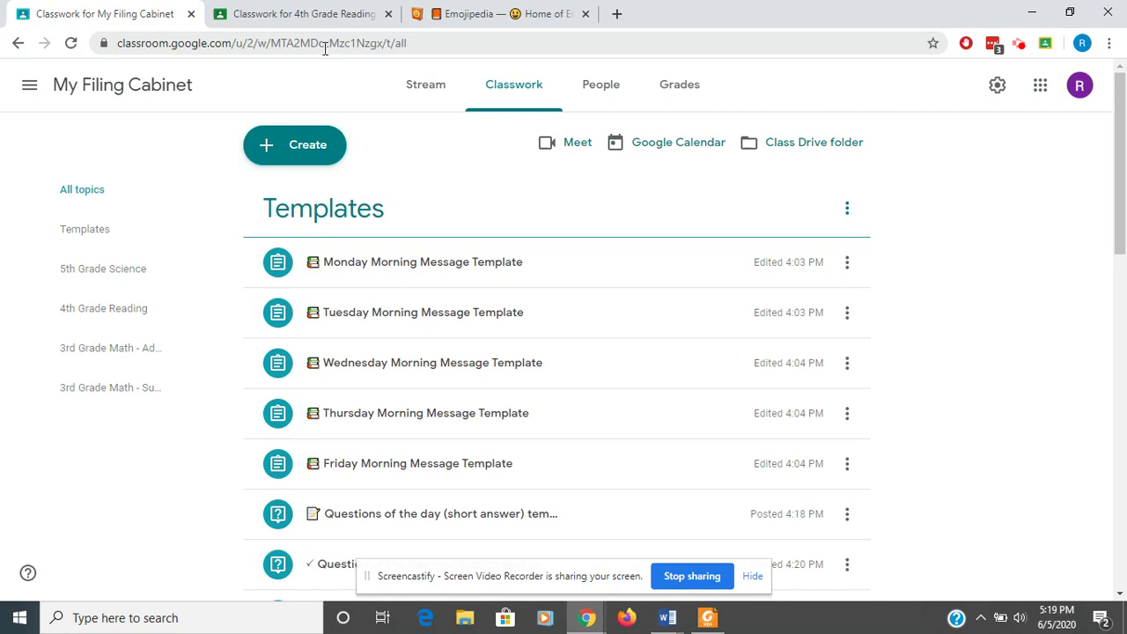
Switch to the 'Classwork for 4th Grade Reading' browser tab
left_click(295, 18)
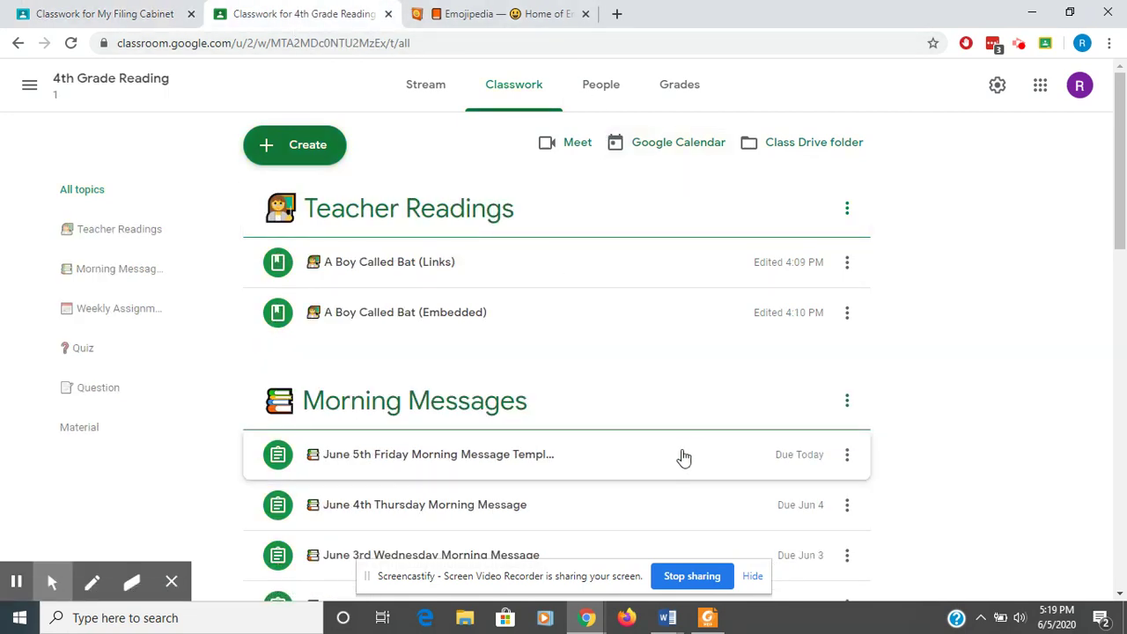
From Create > Reuse post, select the Reuse This Post assignment in My Filing Cabinet
left_click(750, 585)
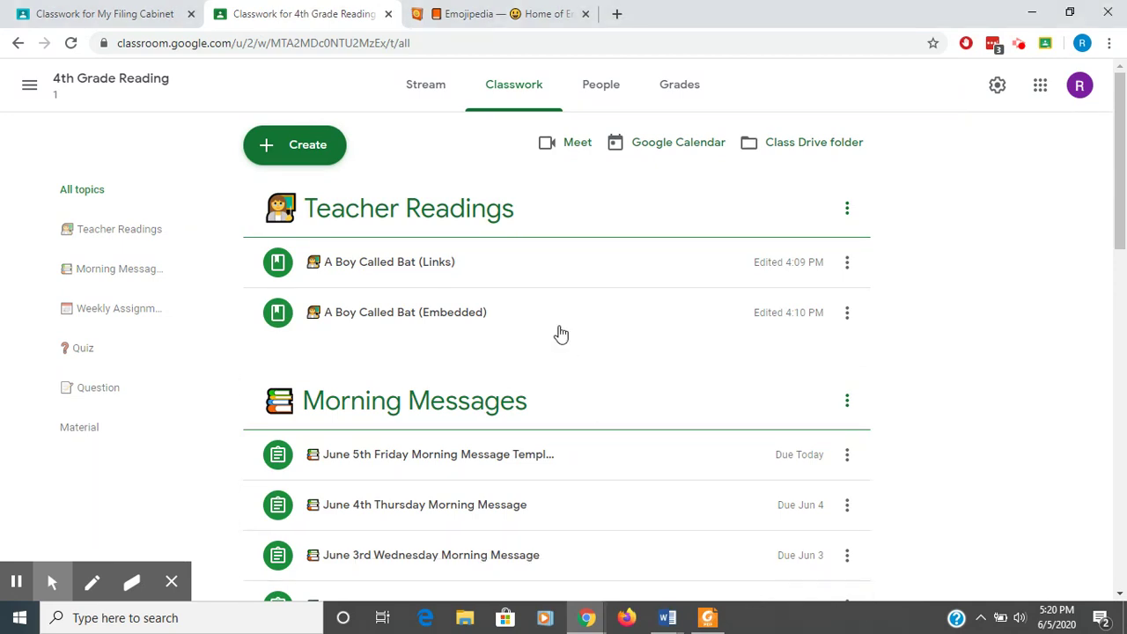
left_click(302, 158)
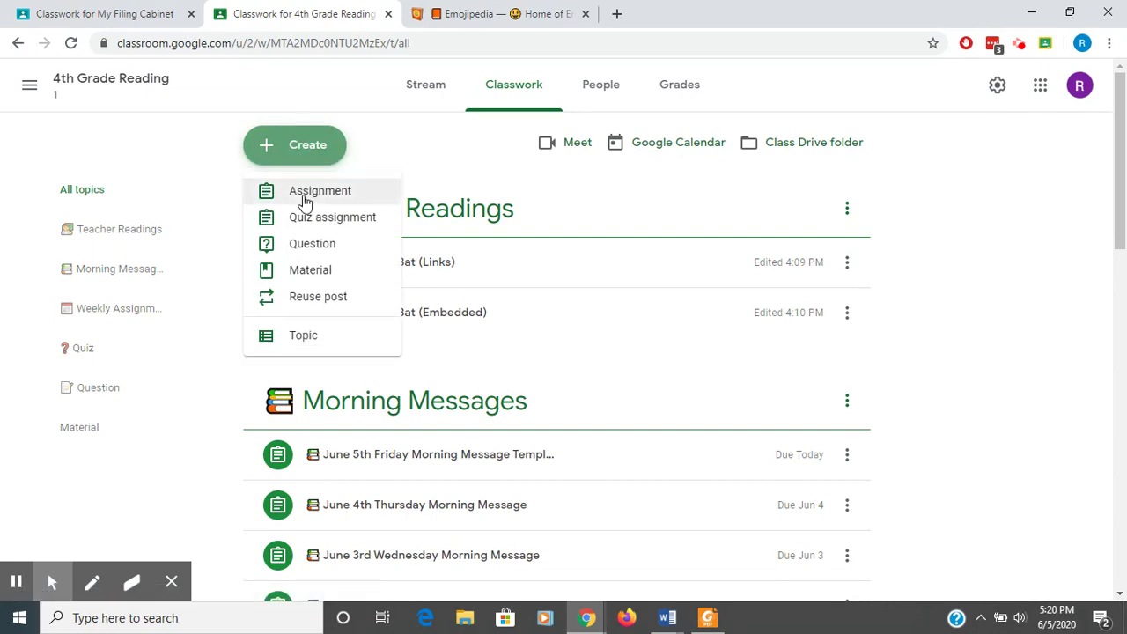
left_click(319, 299)
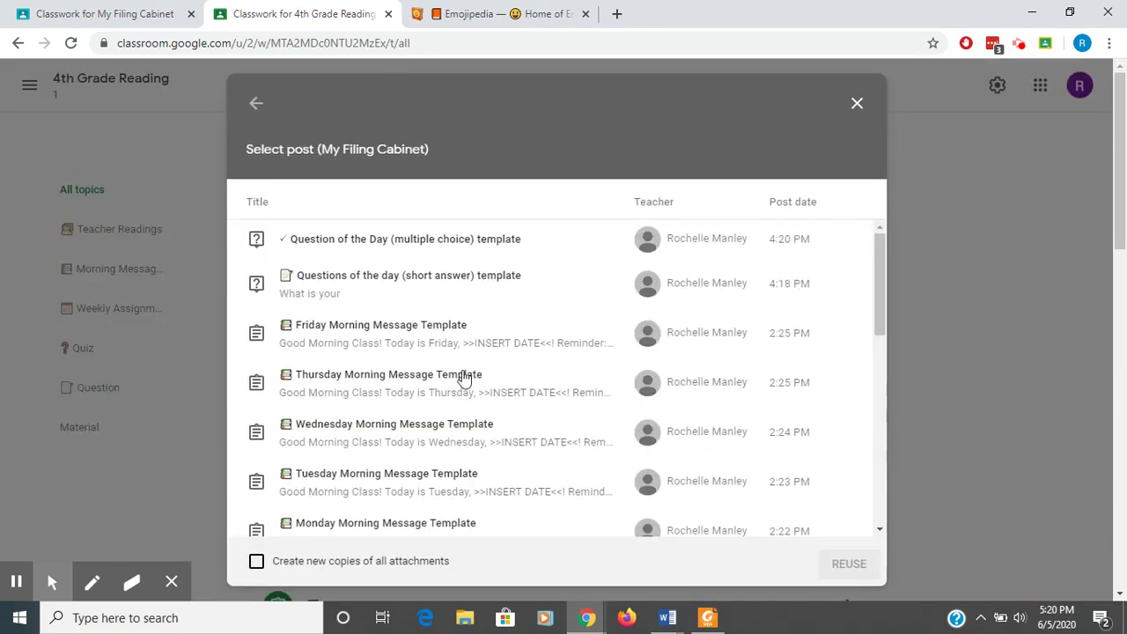
scroll(435, 397, "down", 1)
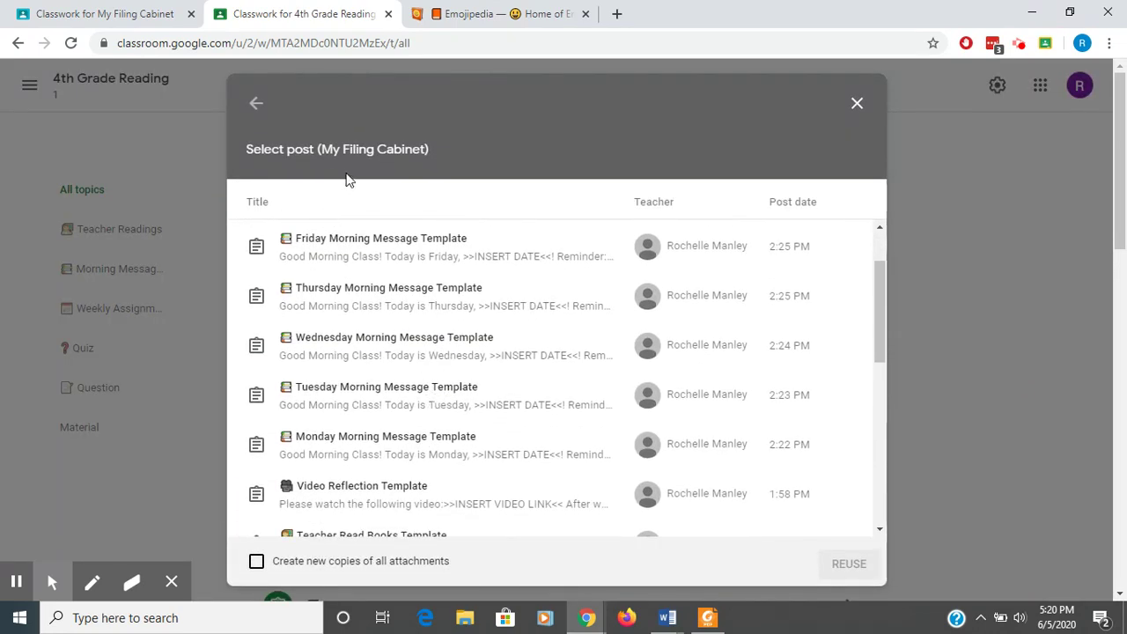
scroll(398, 396, "down", 5)
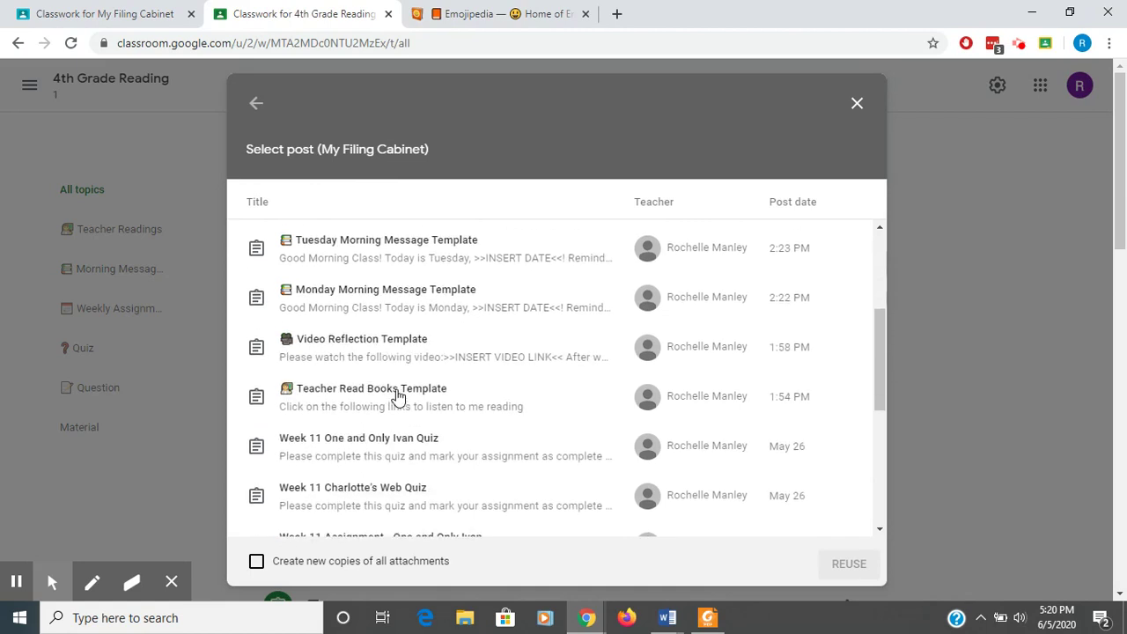
scroll(398, 396, "down", 1)
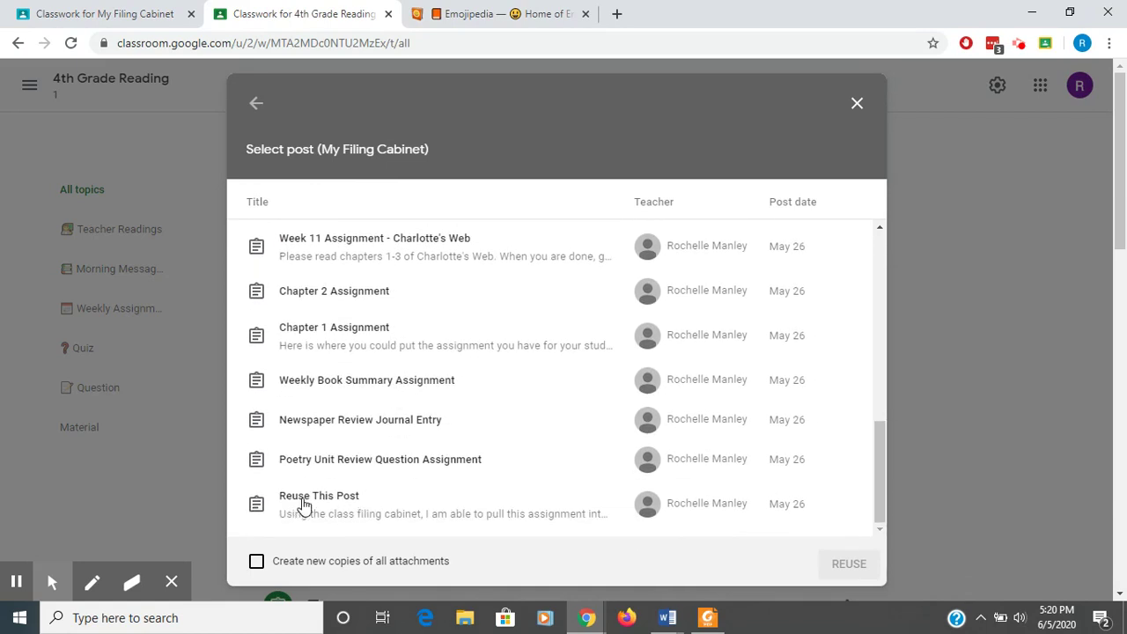
left_click(303, 506)
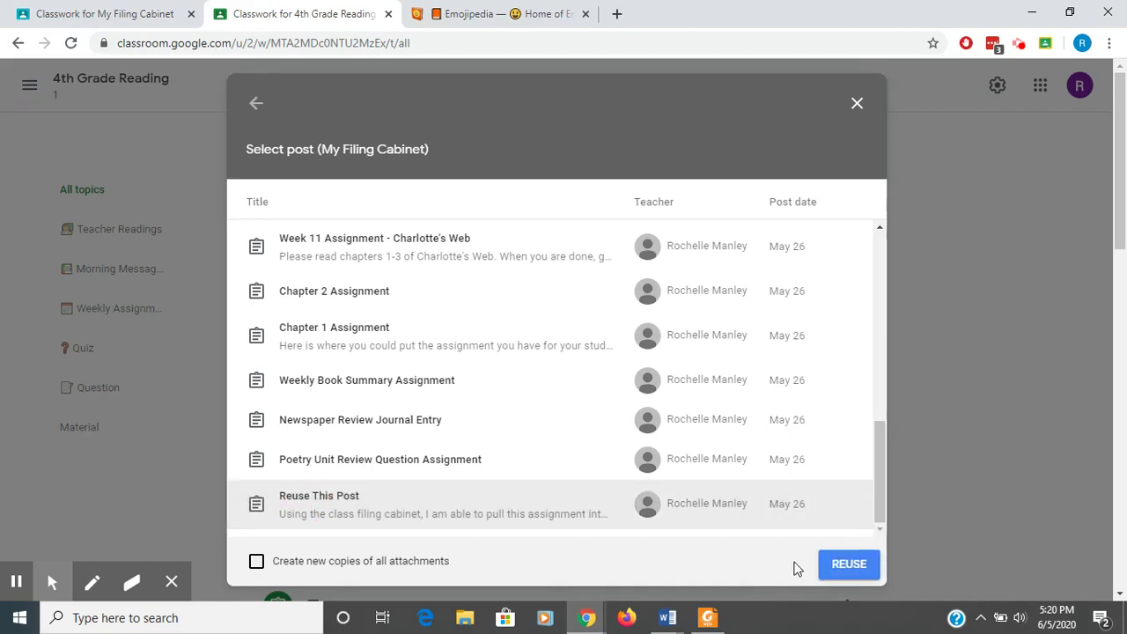
Import the post and change its topic from 5th Grade Science to Weekly Assignment
left_click(841, 571)
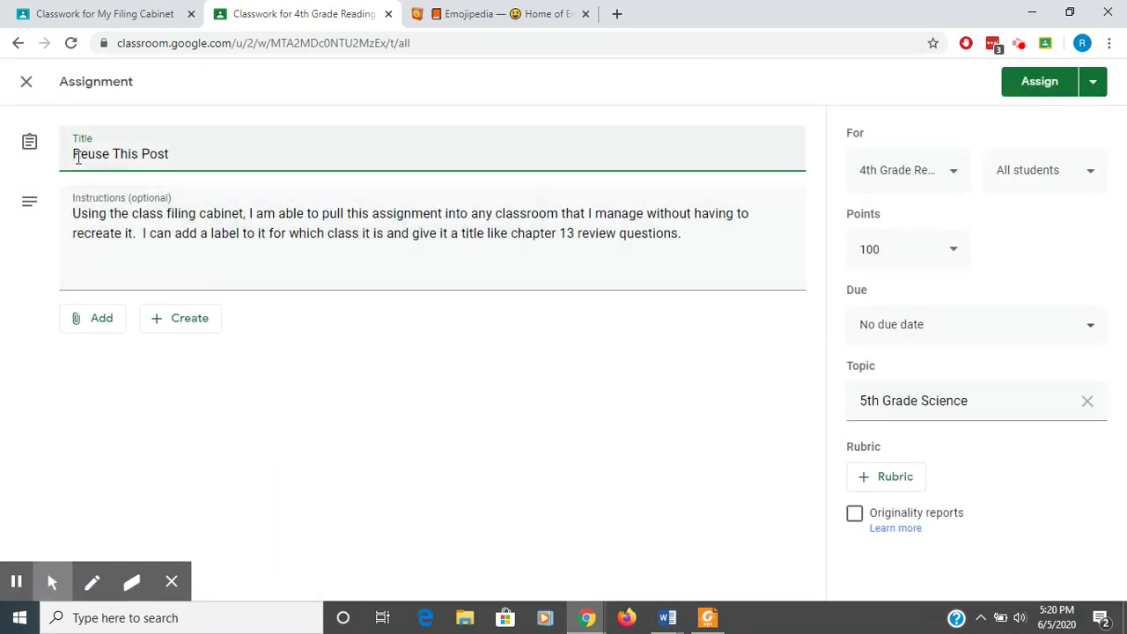
left_click(73, 154)
left_click(1086, 403)
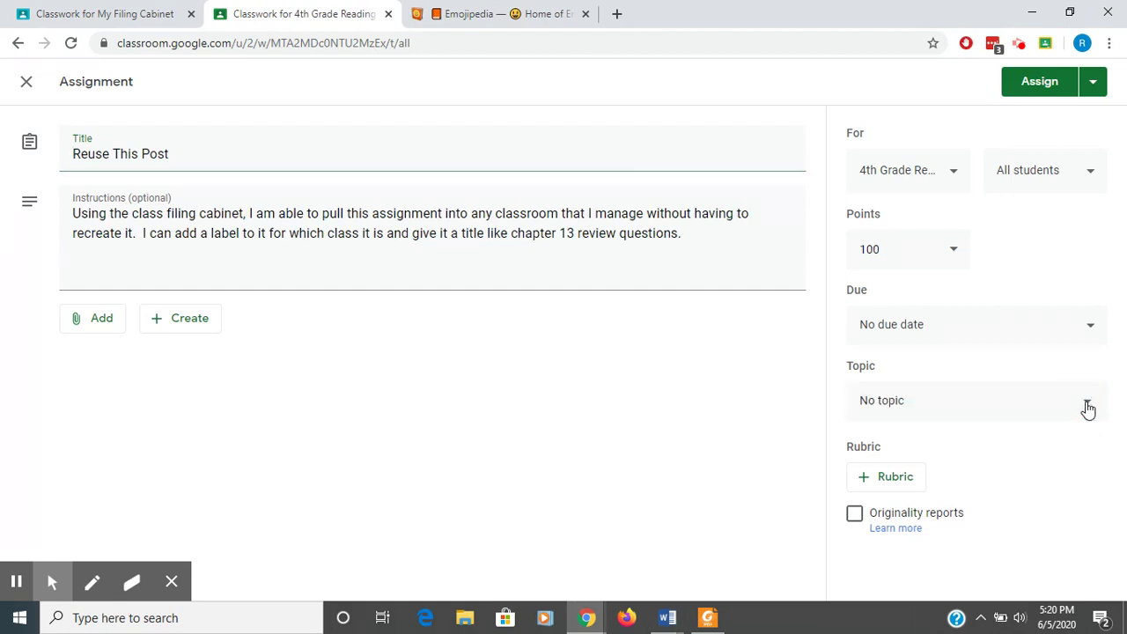
left_click(1086, 405)
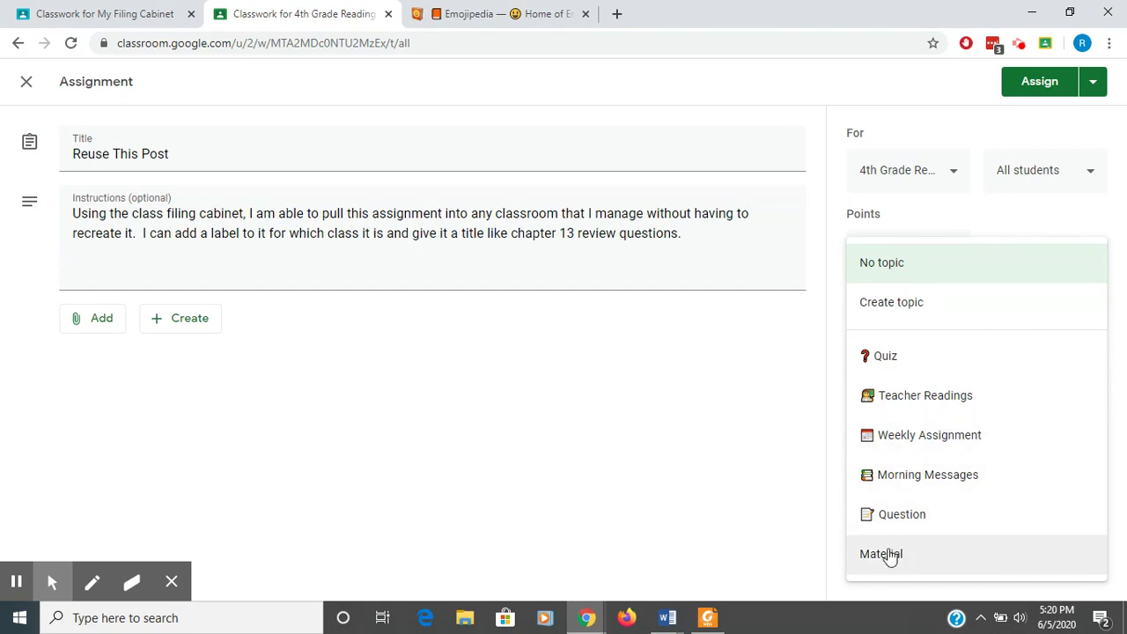
left_click(884, 553)
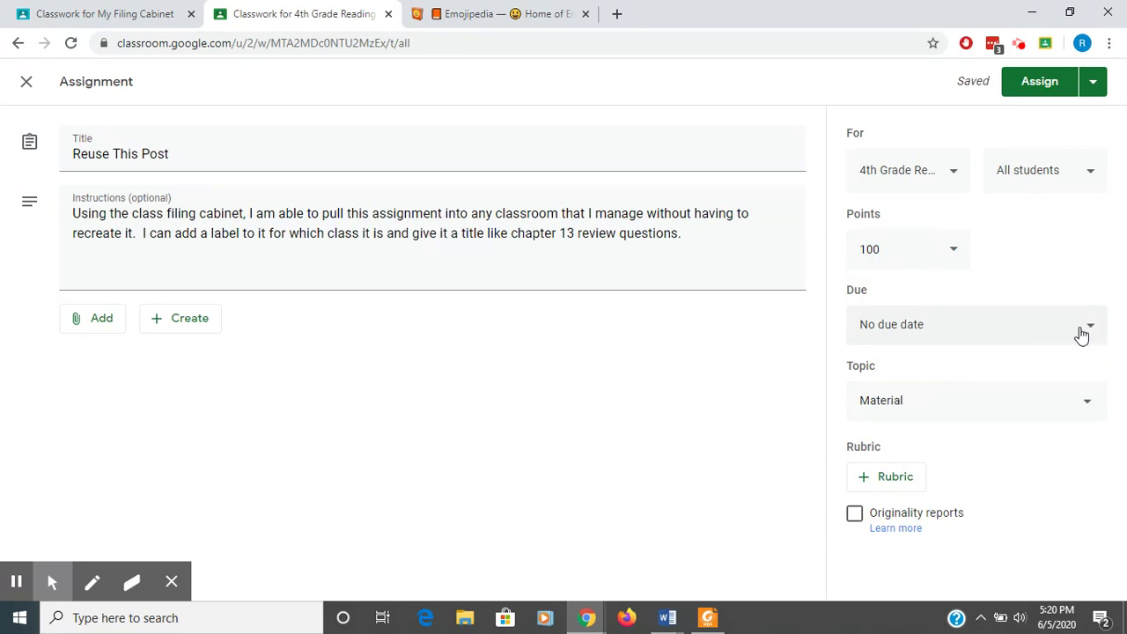
left_click(1088, 405)
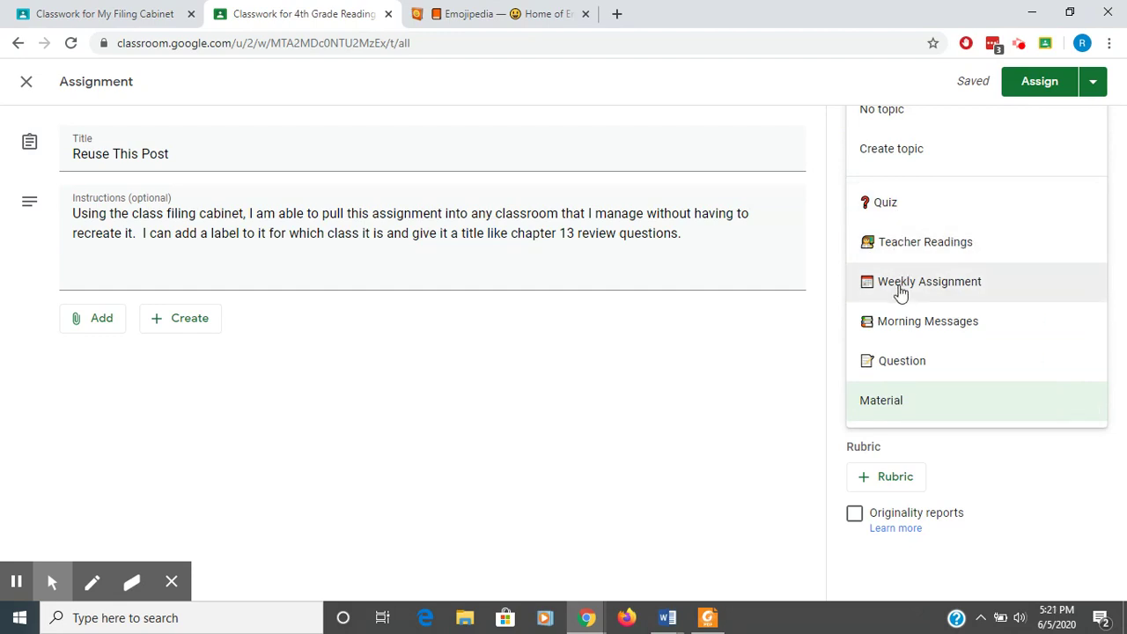
left_click(899, 291)
Set the due date to Fri, Jun 12 and close the assignment editor
left_click(1091, 327)
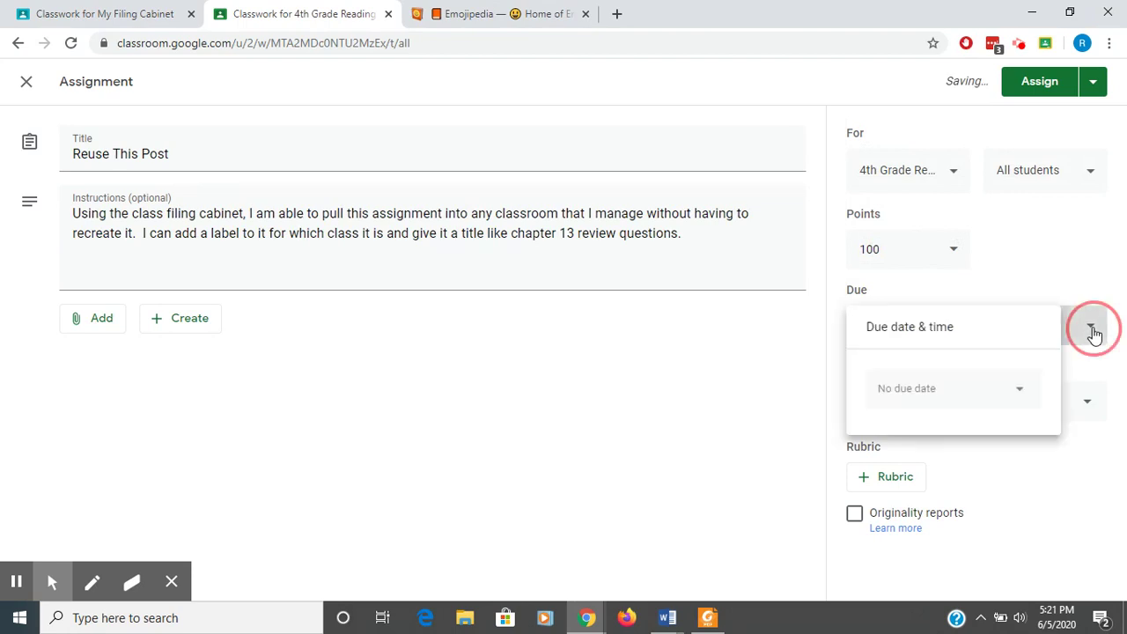
left_click(1021, 390)
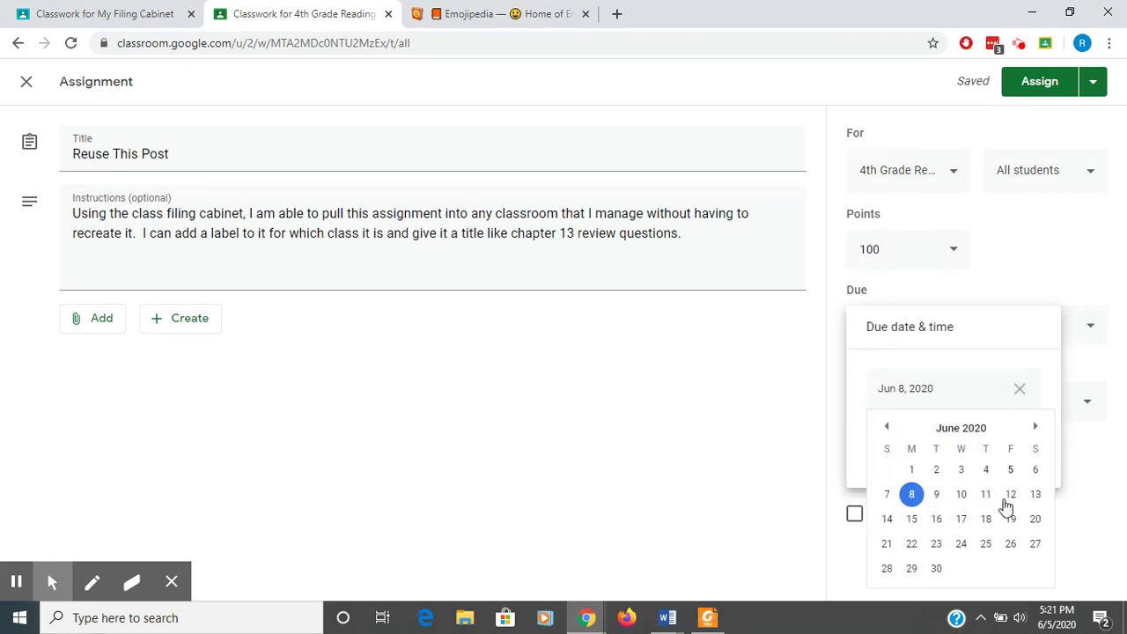
left_click(1010, 495)
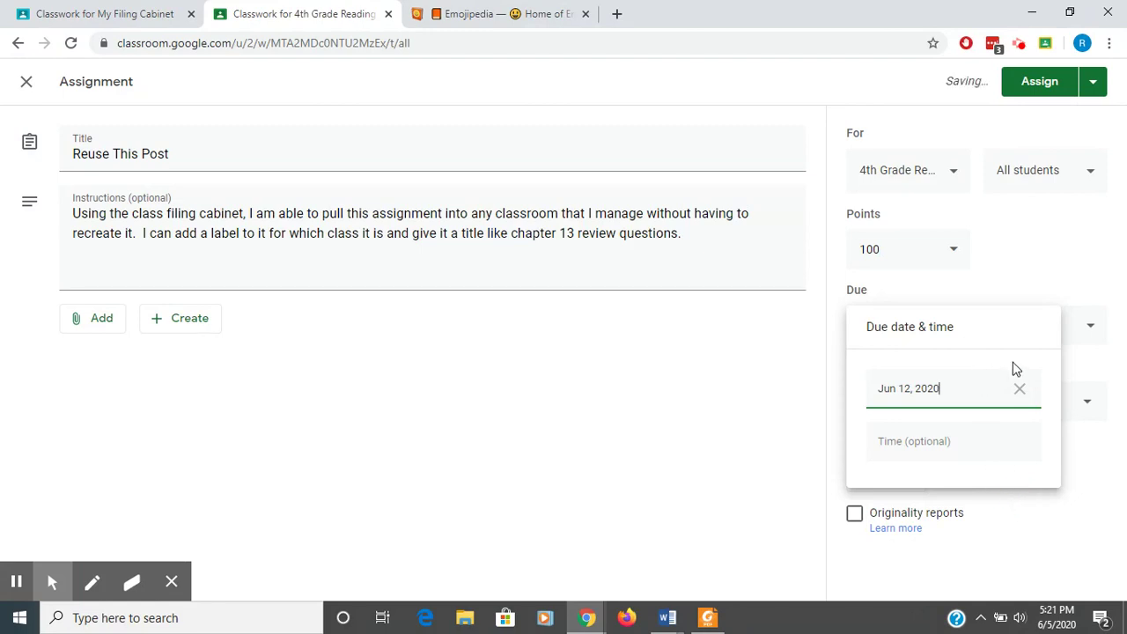
left_click(1012, 291)
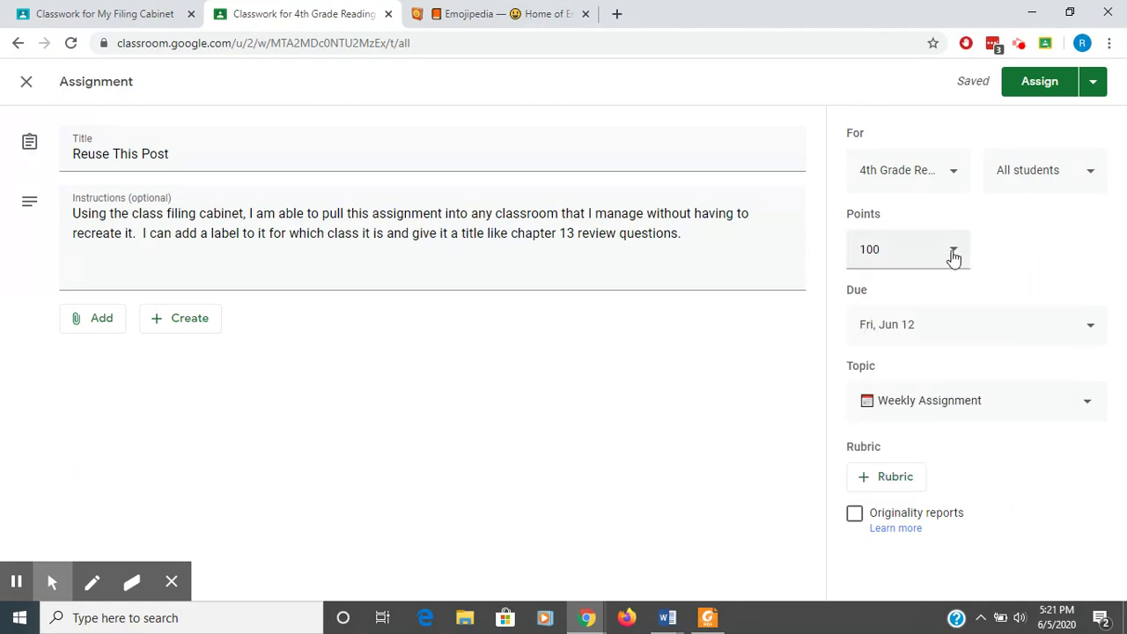
left_click(955, 253)
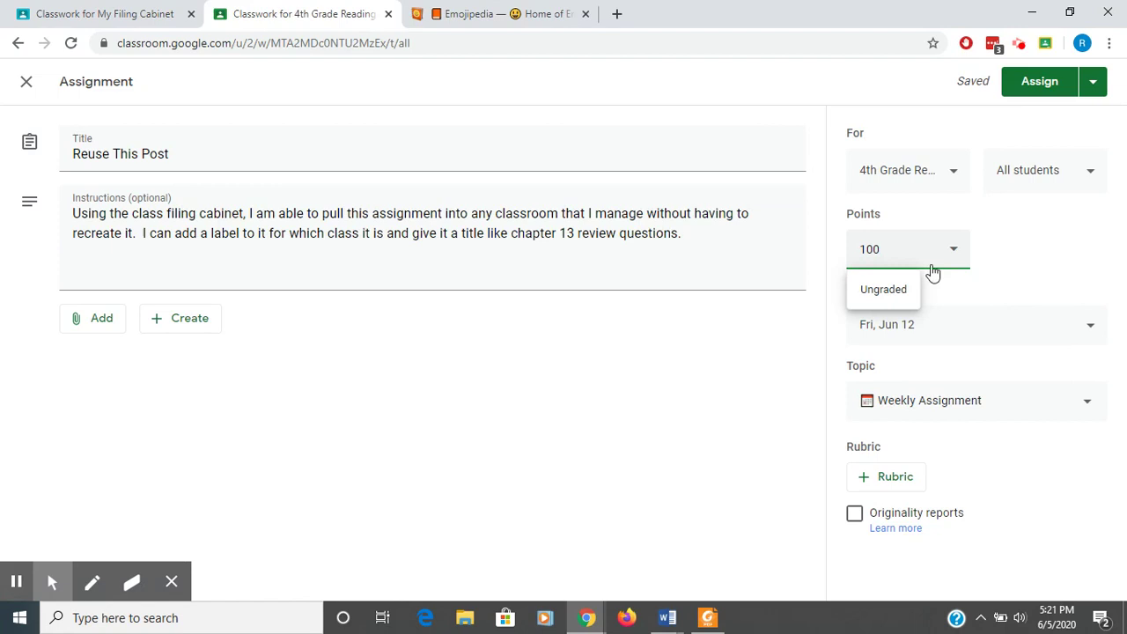
left_click(1028, 261)
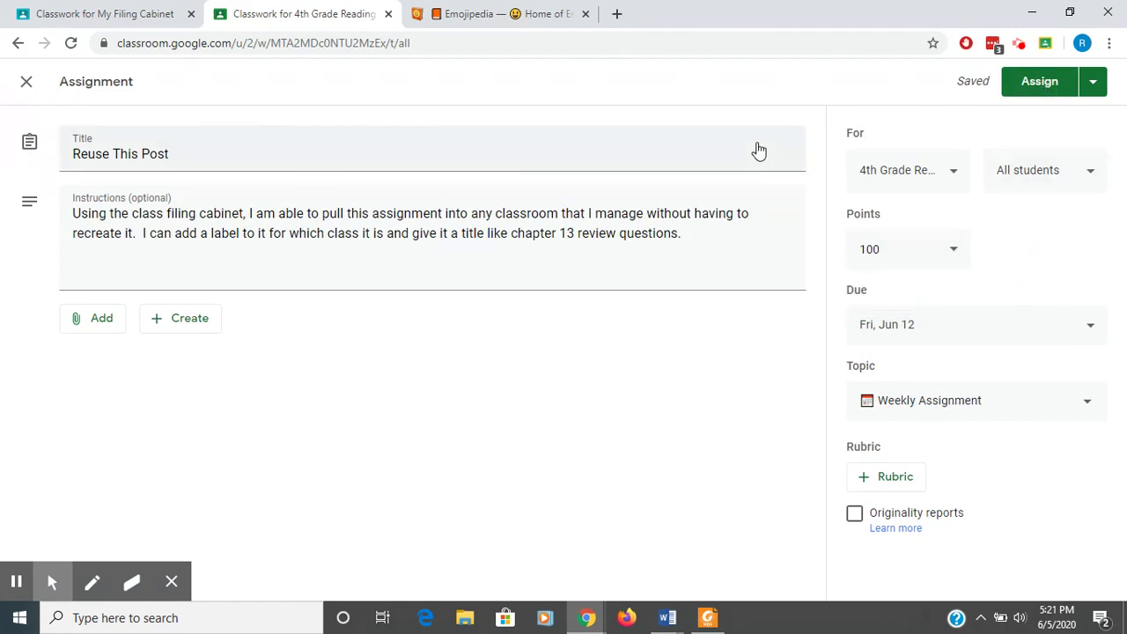
left_click(26, 81)
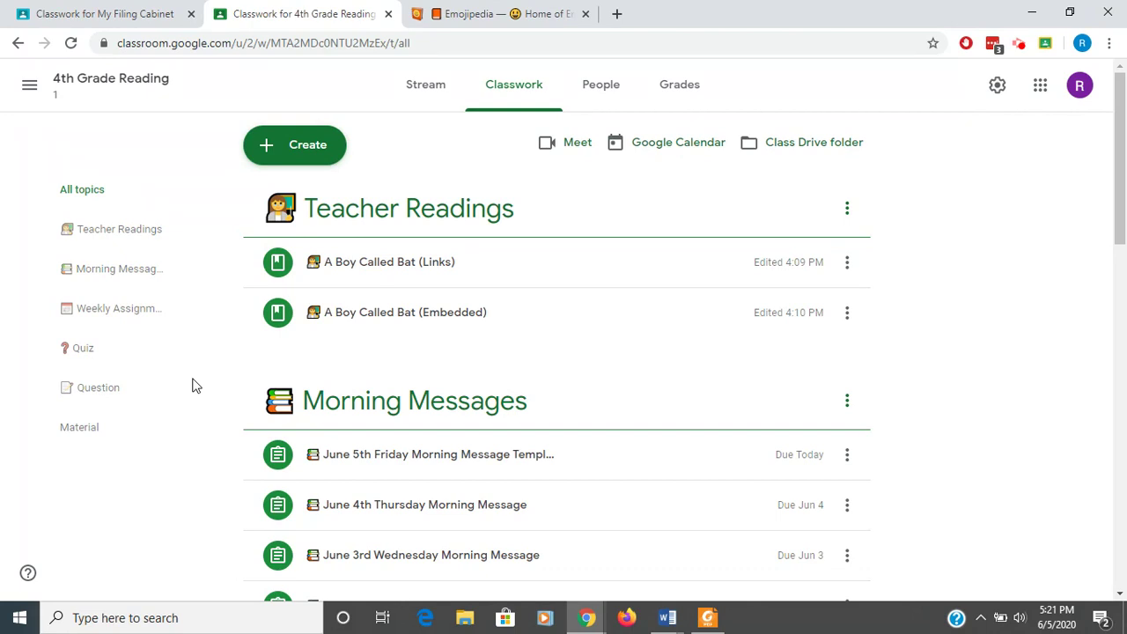
Pick the Video Reflection Template from My Filing Cabinet's reusable posts and import it
scroll(183, 375, "down", 1)
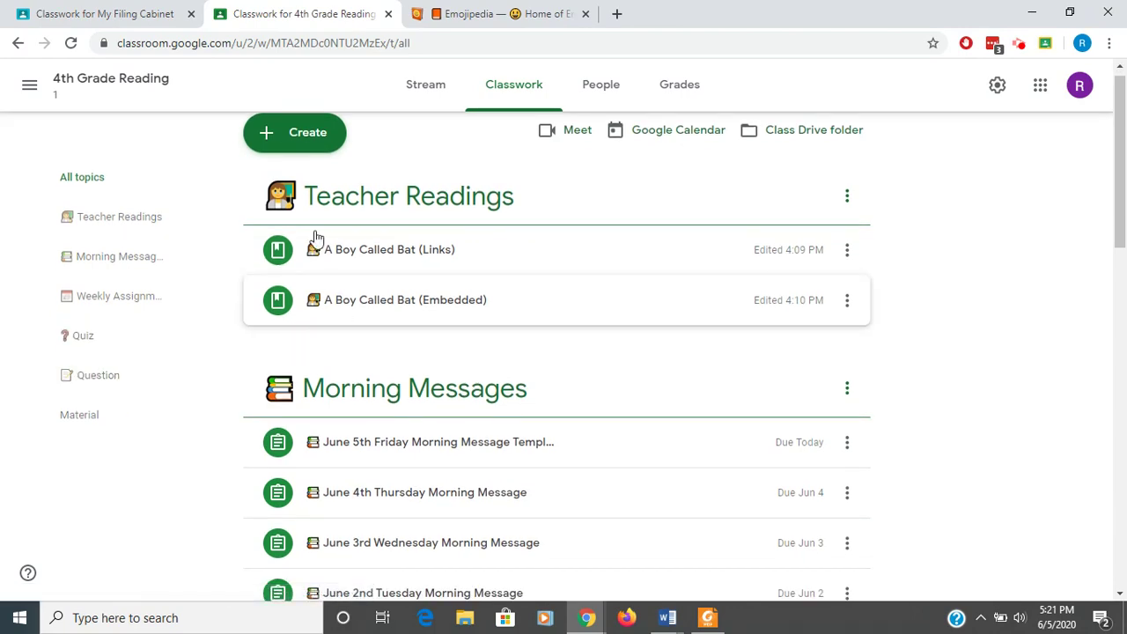
left_click(305, 133)
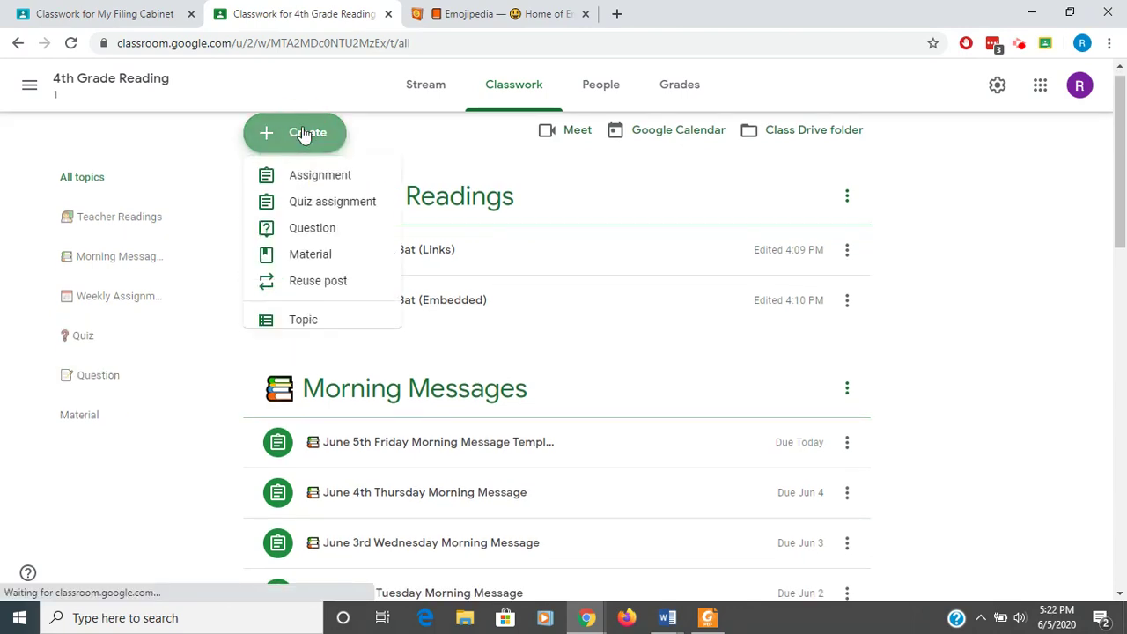
left_click(308, 287)
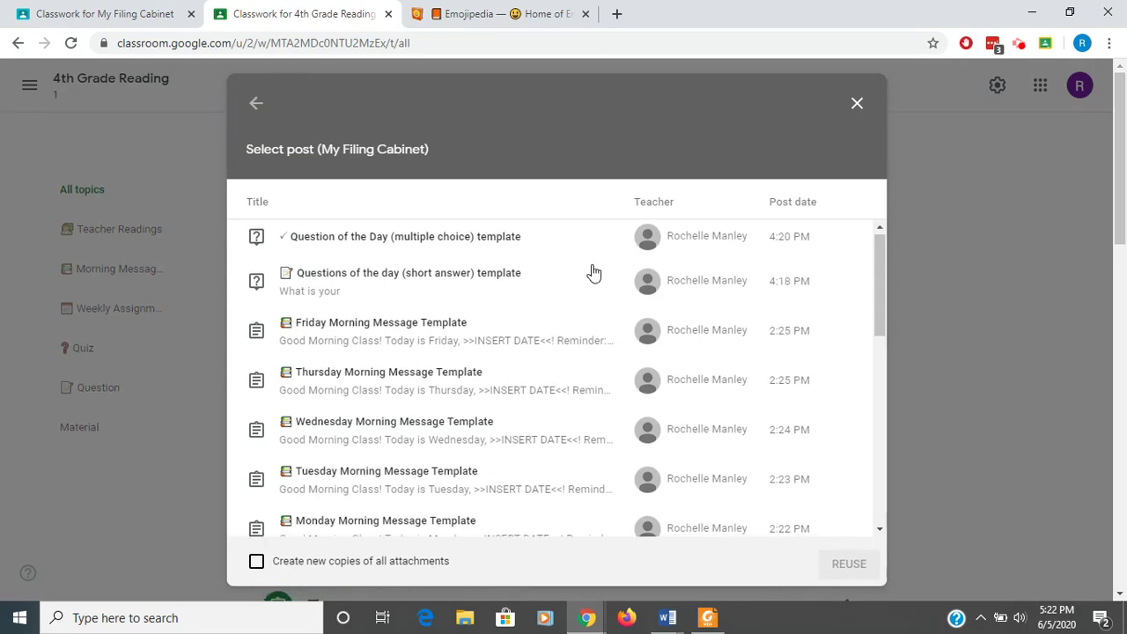
scroll(592, 272, "down", 1)
scroll(592, 272, "down", 2)
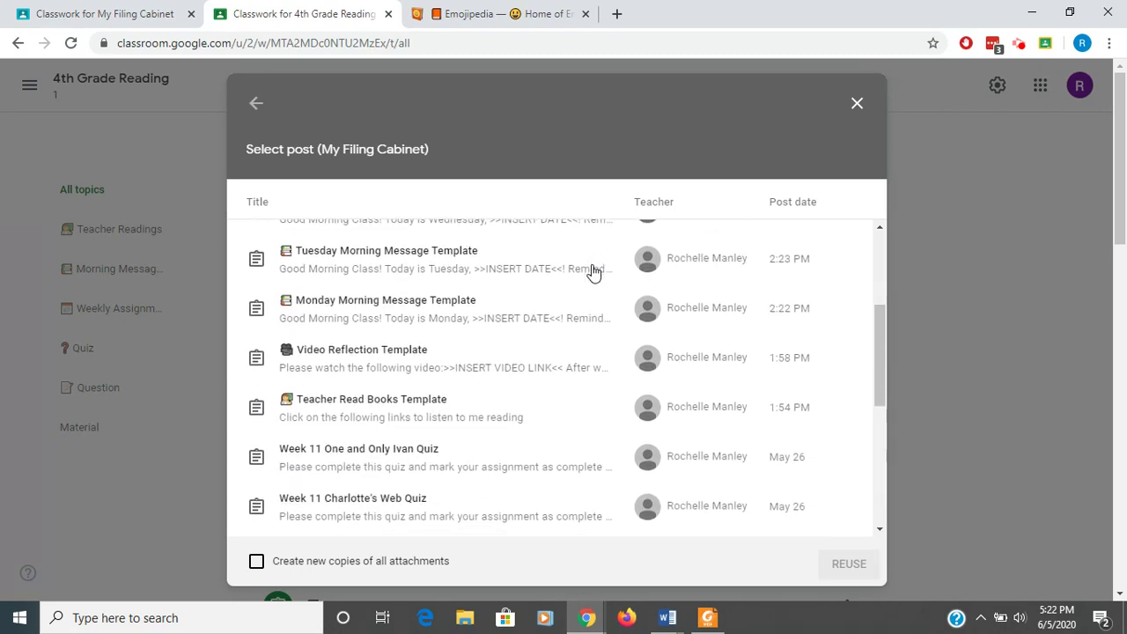
left_click(352, 356)
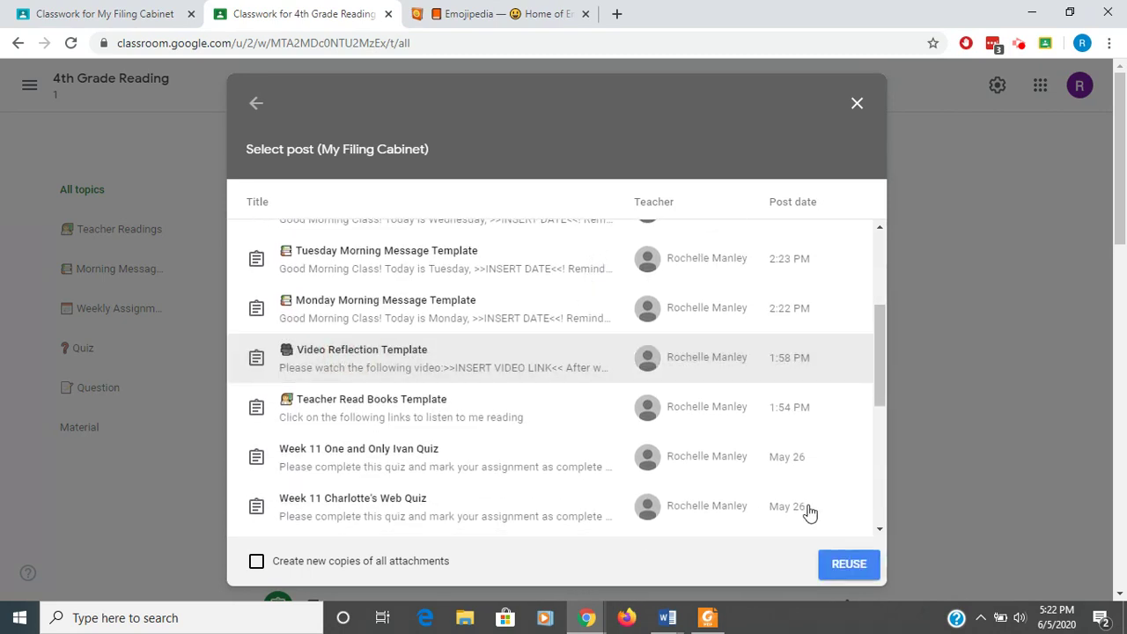
left_click(845, 567)
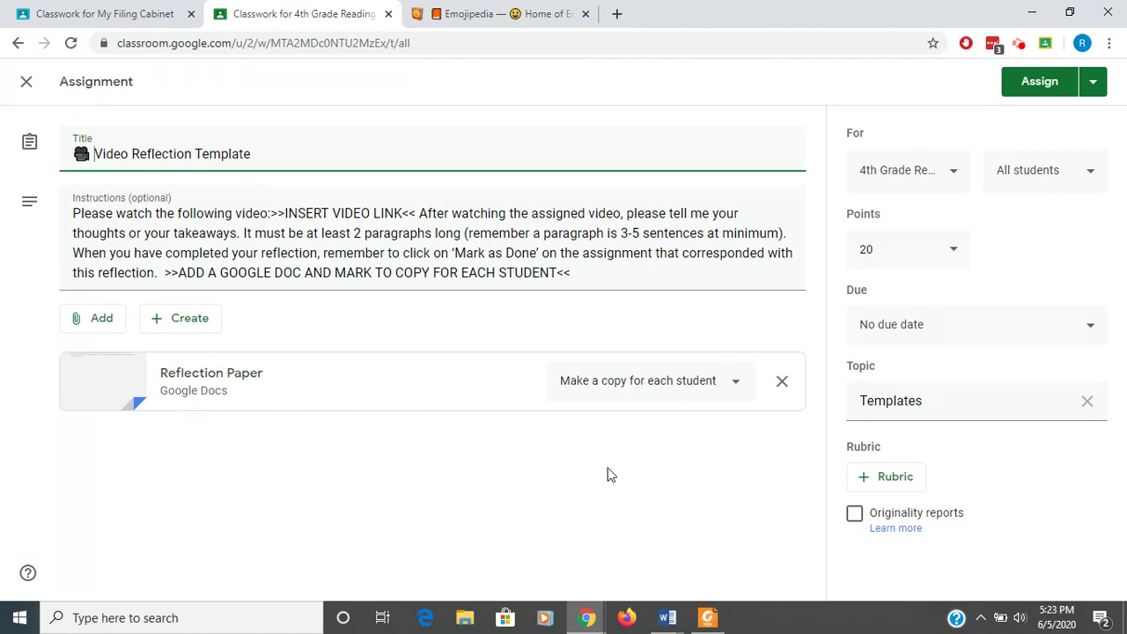
Delete the Reflection Paper Google Docs attachment from the draft
left_click(781, 384)
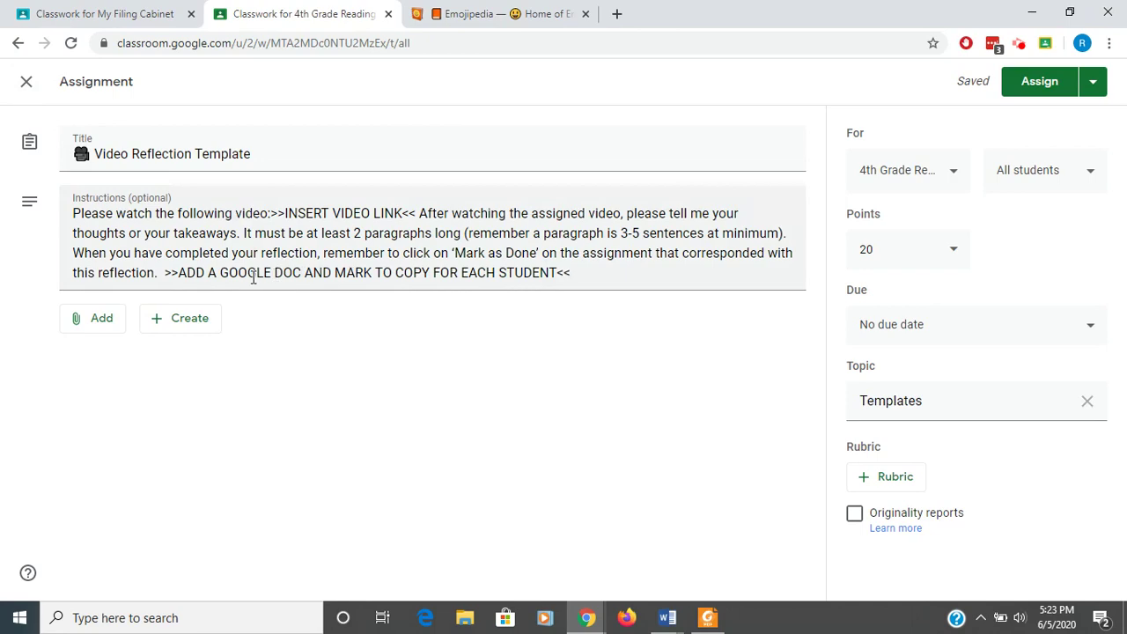
Close the editor and delete the Video Reflection Template draft from the classwork list
left_click(26, 88)
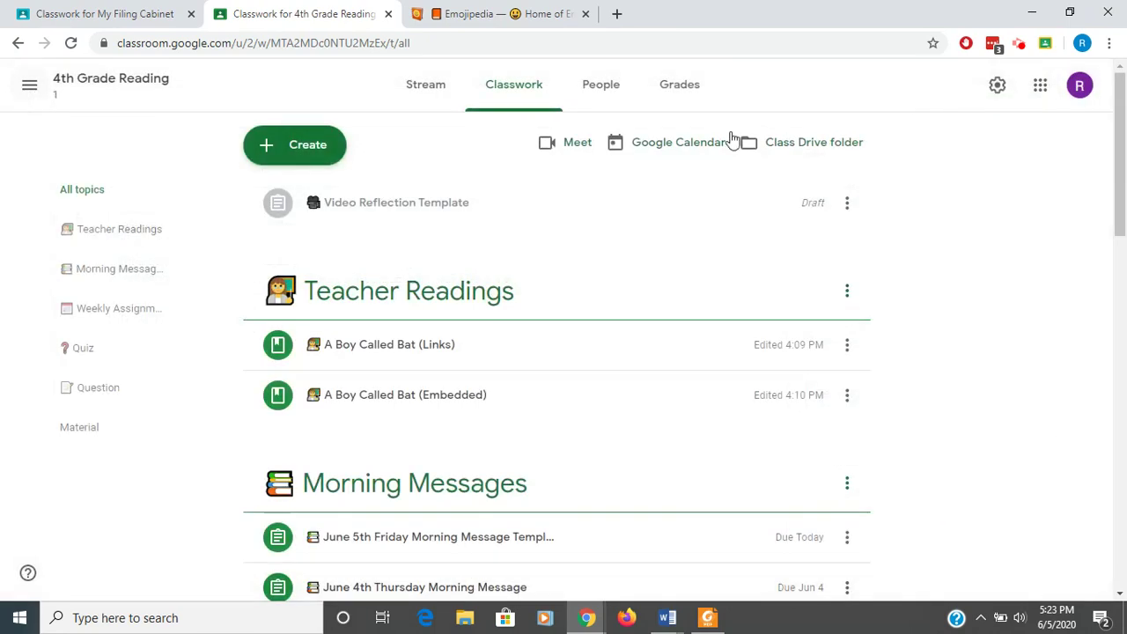
left_click(847, 204)
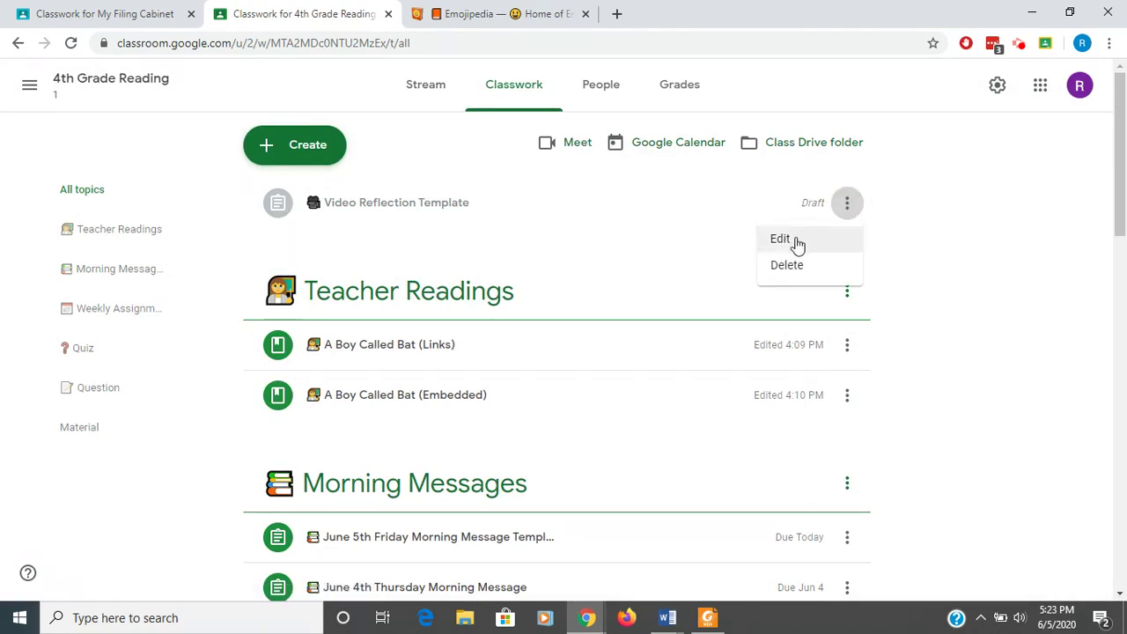
left_click(784, 264)
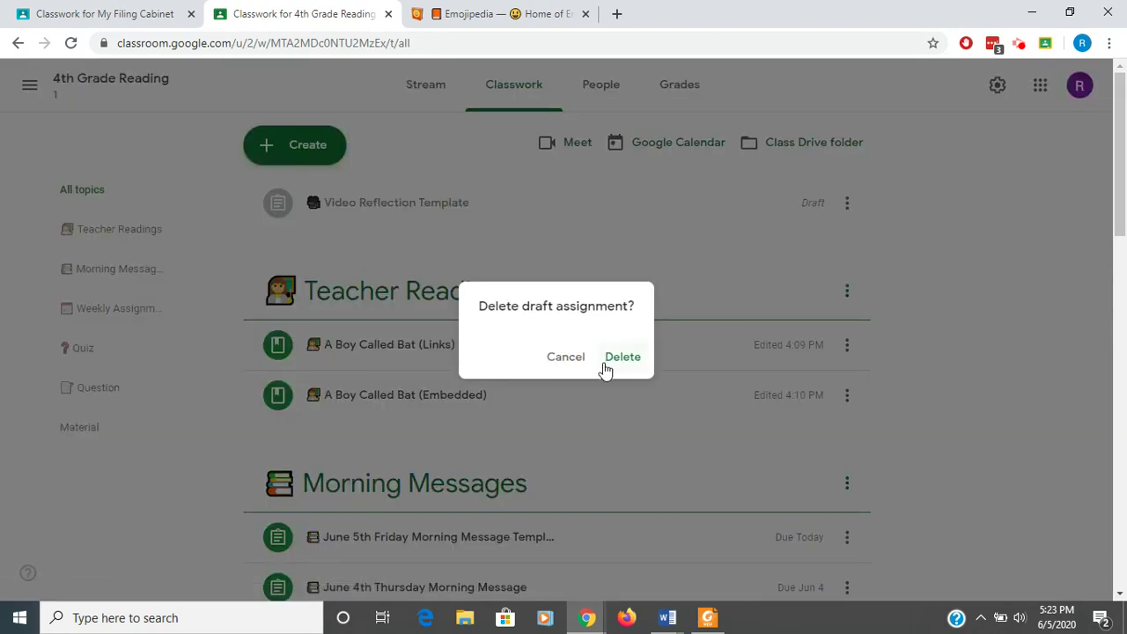
left_click(616, 359)
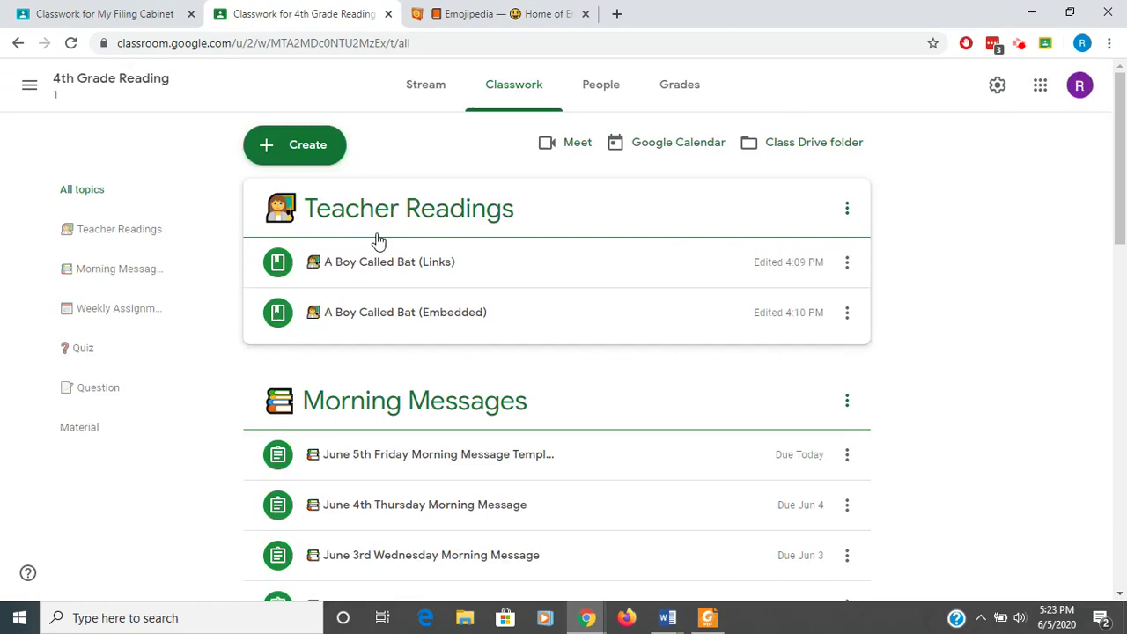
scroll(376, 282, "down", 1)
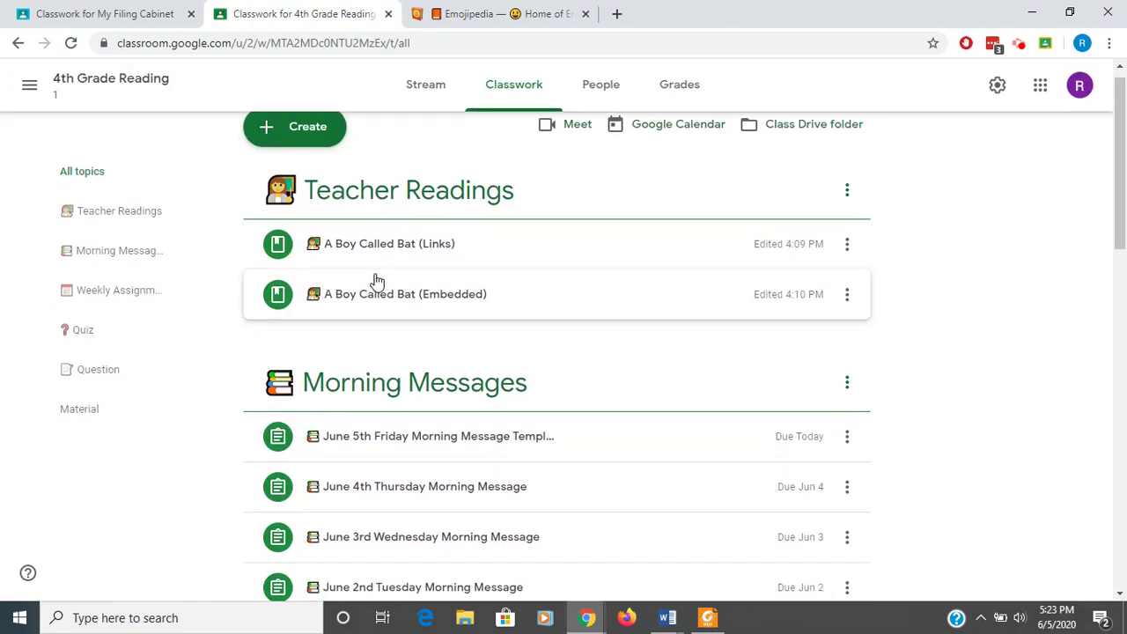
scroll(377, 280, "down", 3)
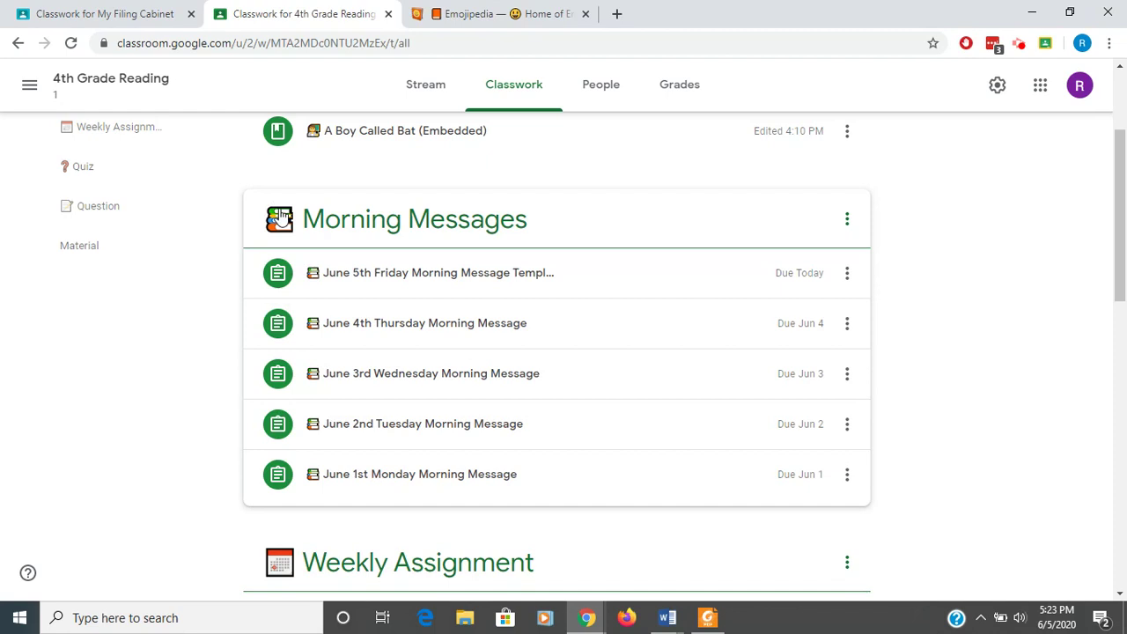
scroll(337, 189, "up", 2)
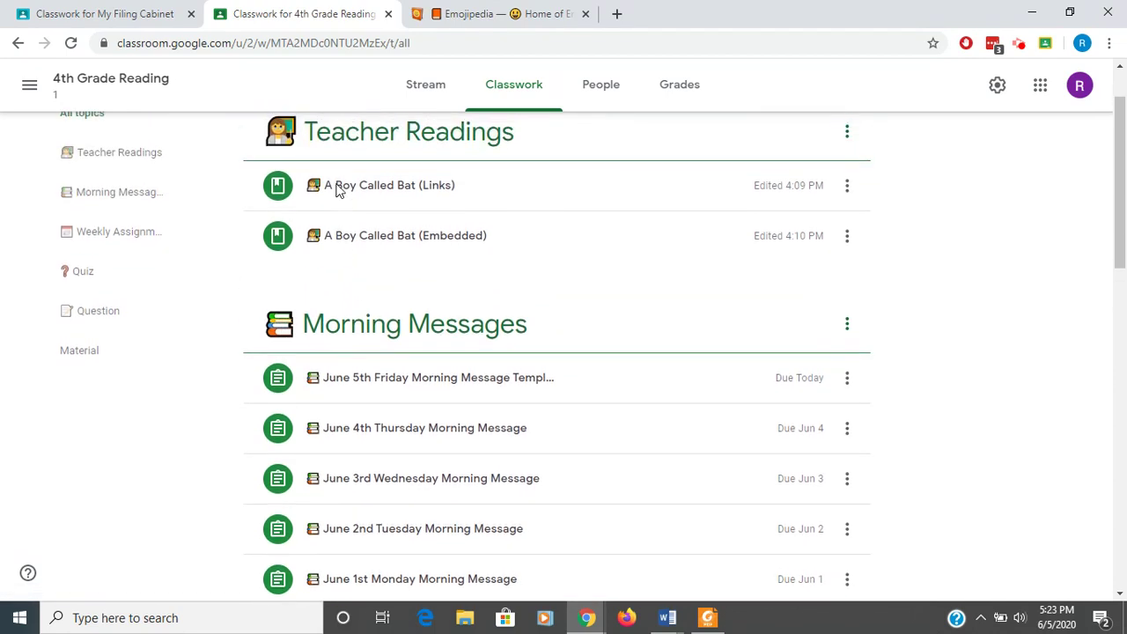
scroll(337, 188, "up", 1)
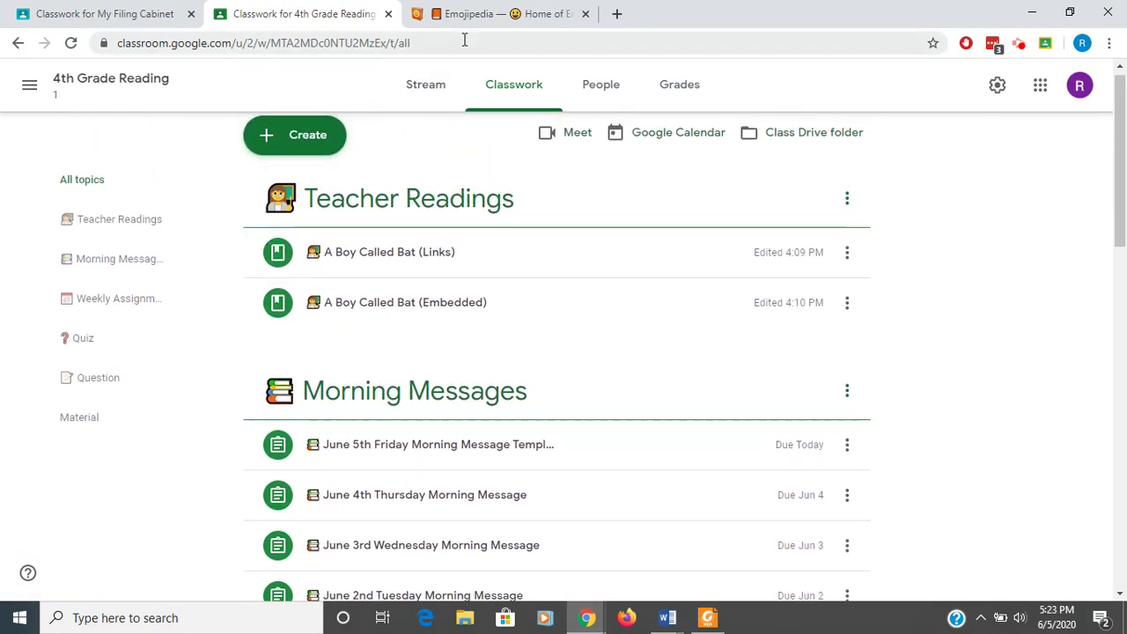
Search Emojipedia for 'book' and browse results like Books and Closed Book
left_click(482, 16)
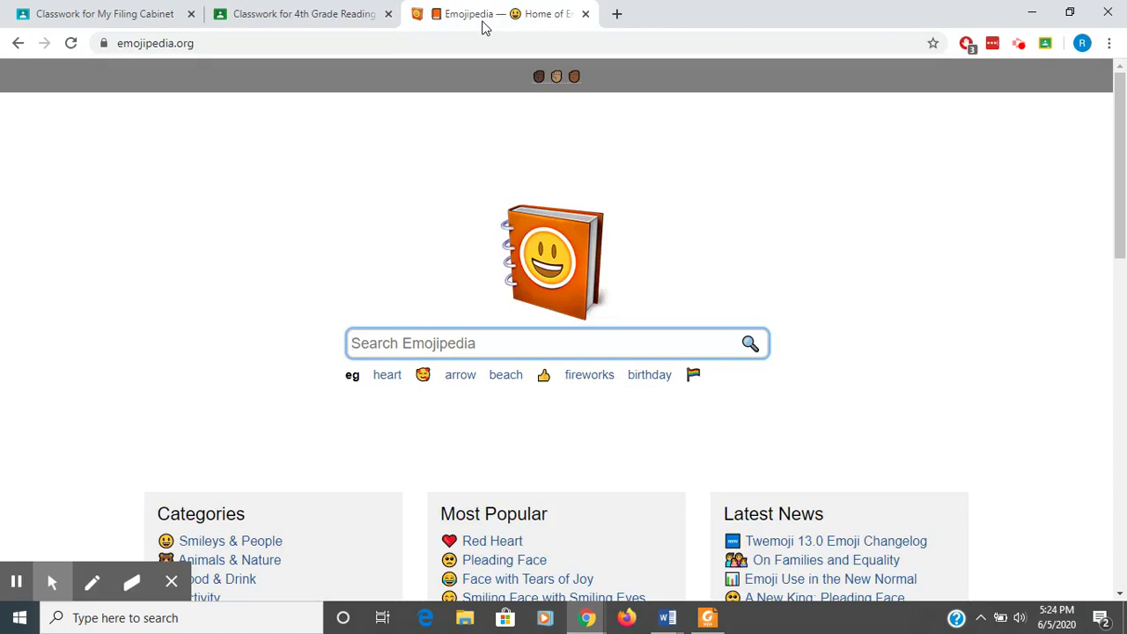
scroll(266, 239, "down", 2)
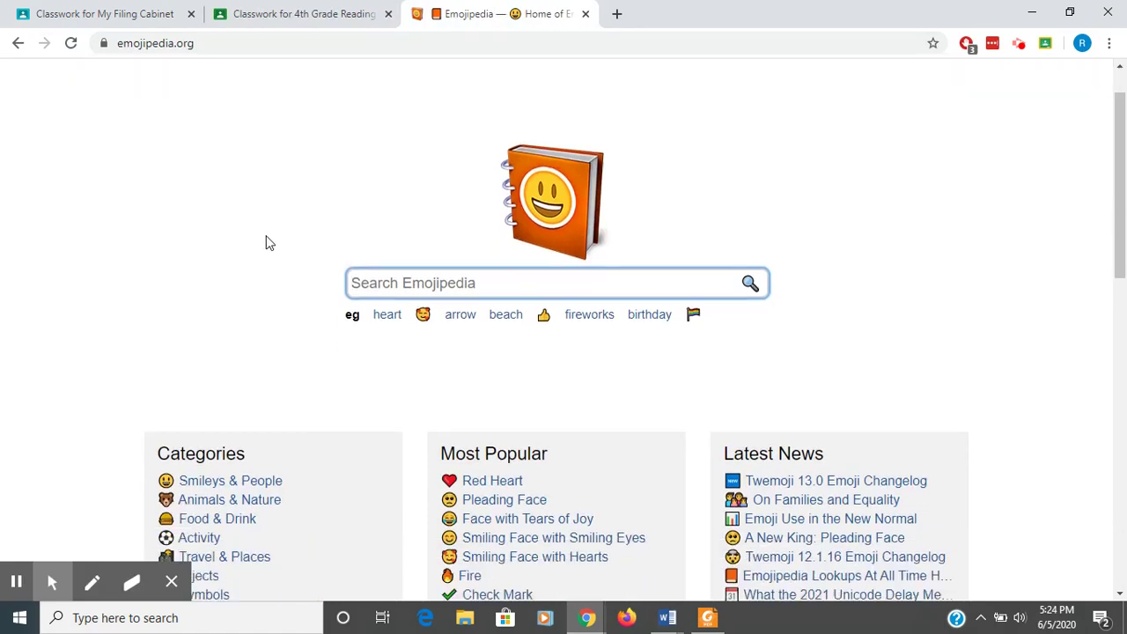
left_click(410, 204)
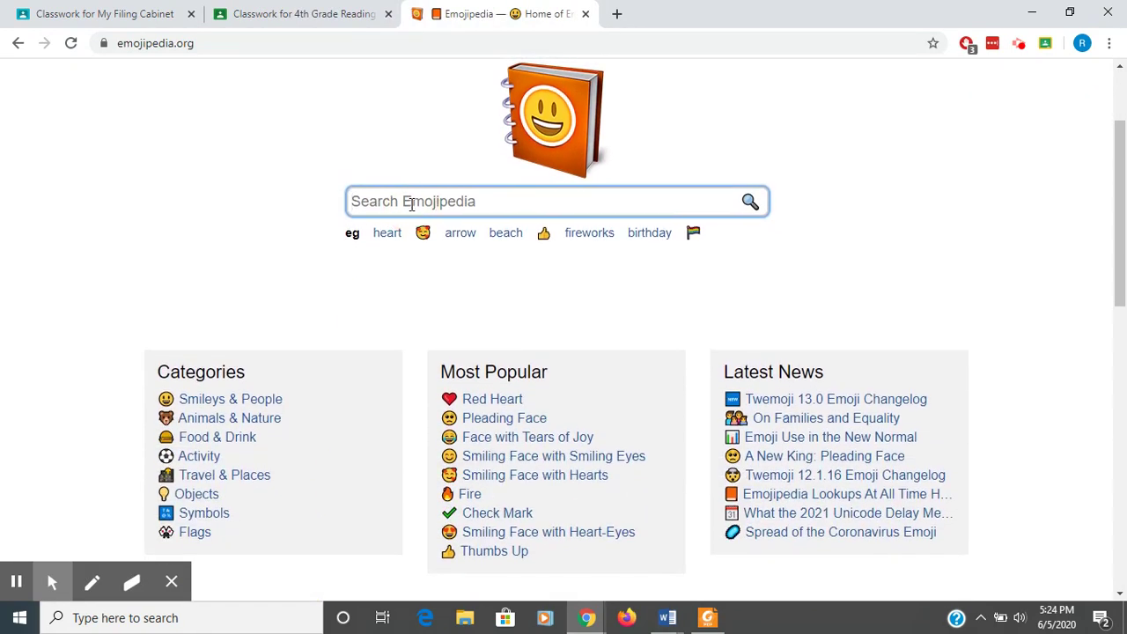
type("book")
key("Return")
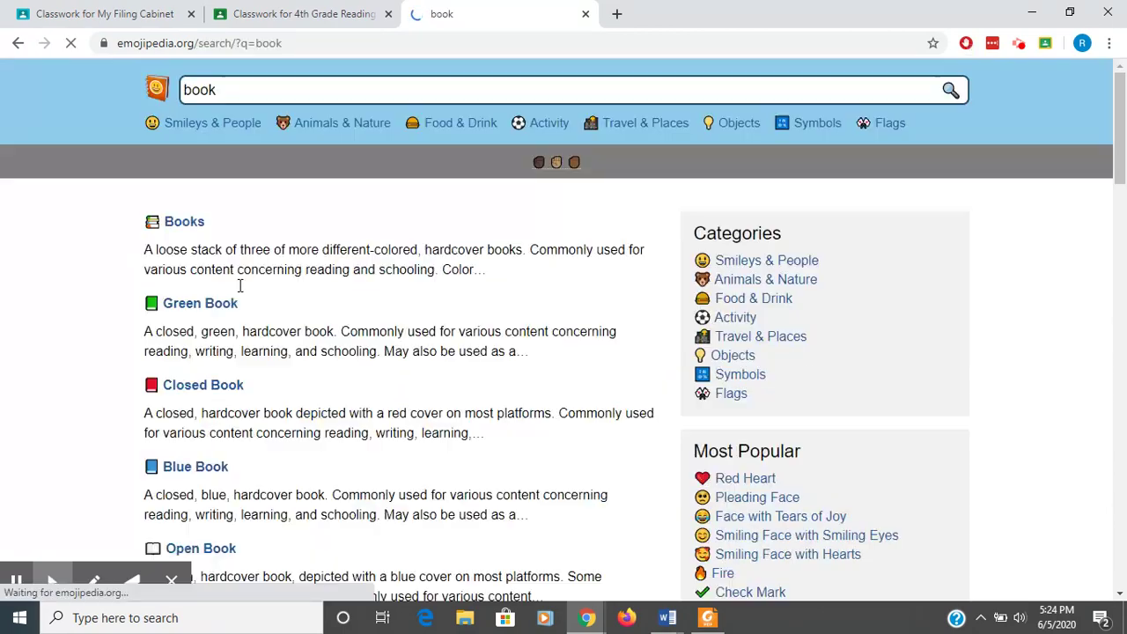
scroll(232, 388, "down", 5)
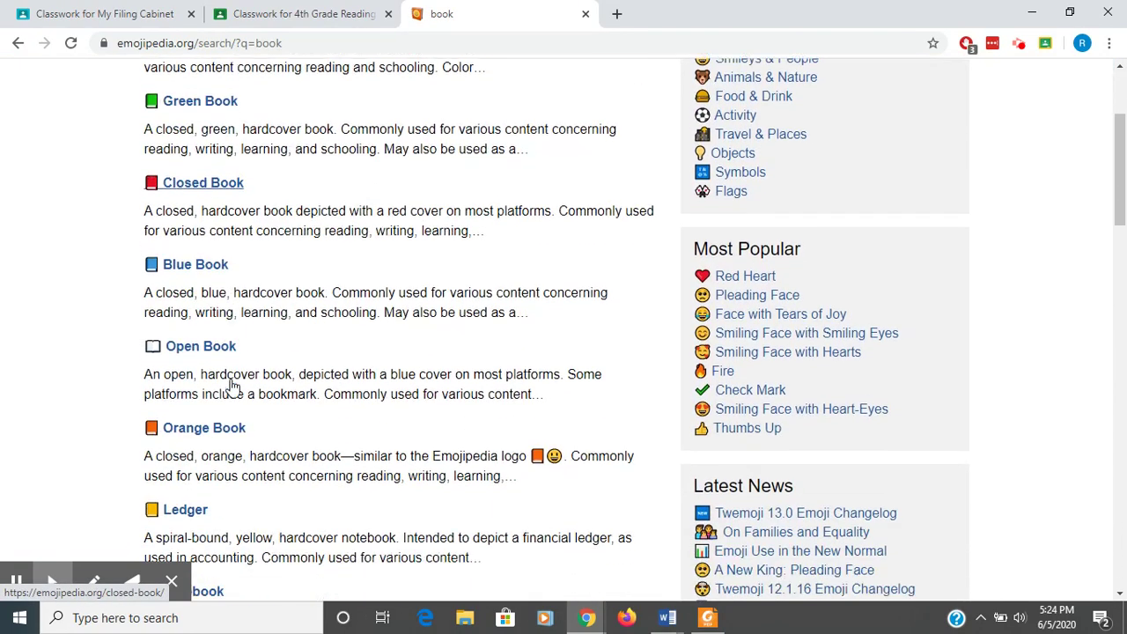
scroll(232, 388, "up", 2)
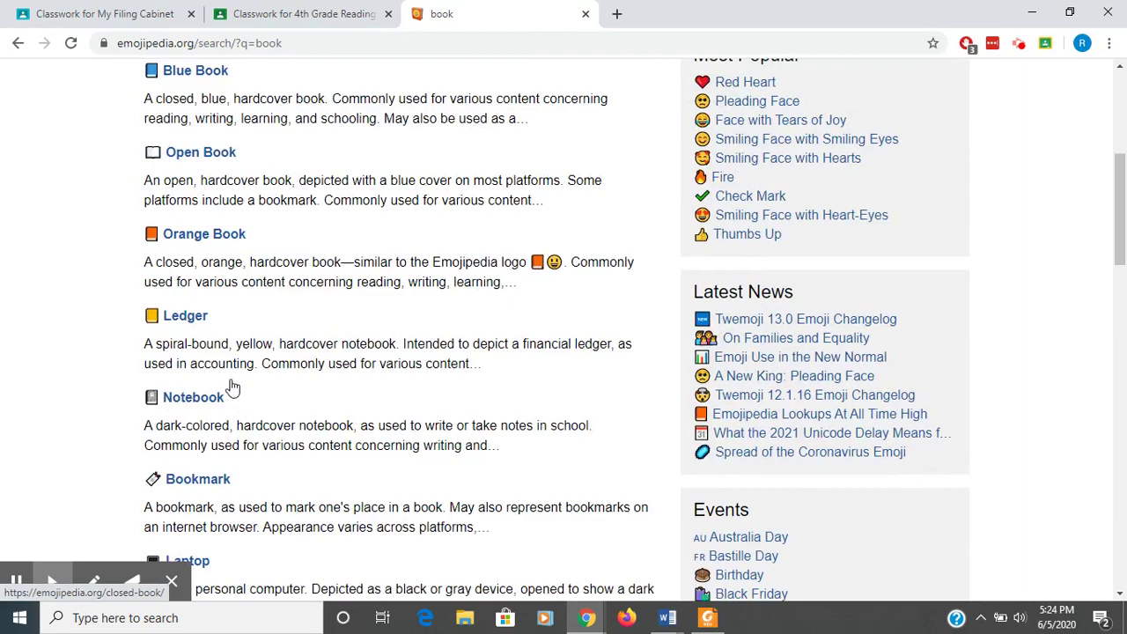
scroll(231, 388, "up", 4)
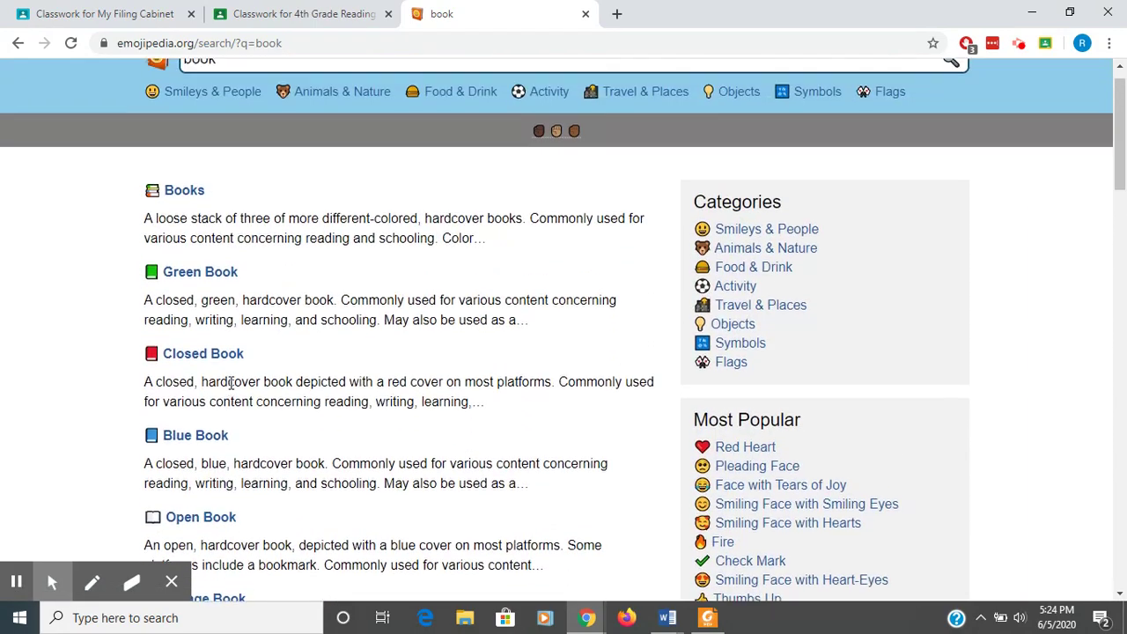
left_click(306, 27)
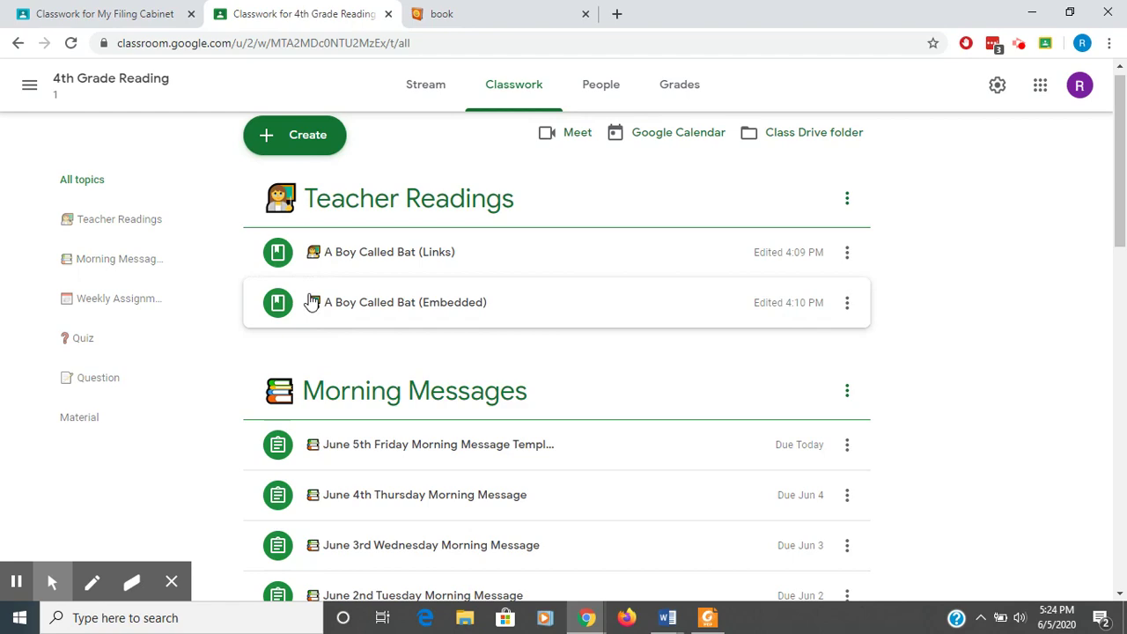
Scroll down to the Video Reflection assignment in the Weekly Assignment topic
scroll(310, 364, "down", 2)
scroll(310, 364, "down", 5)
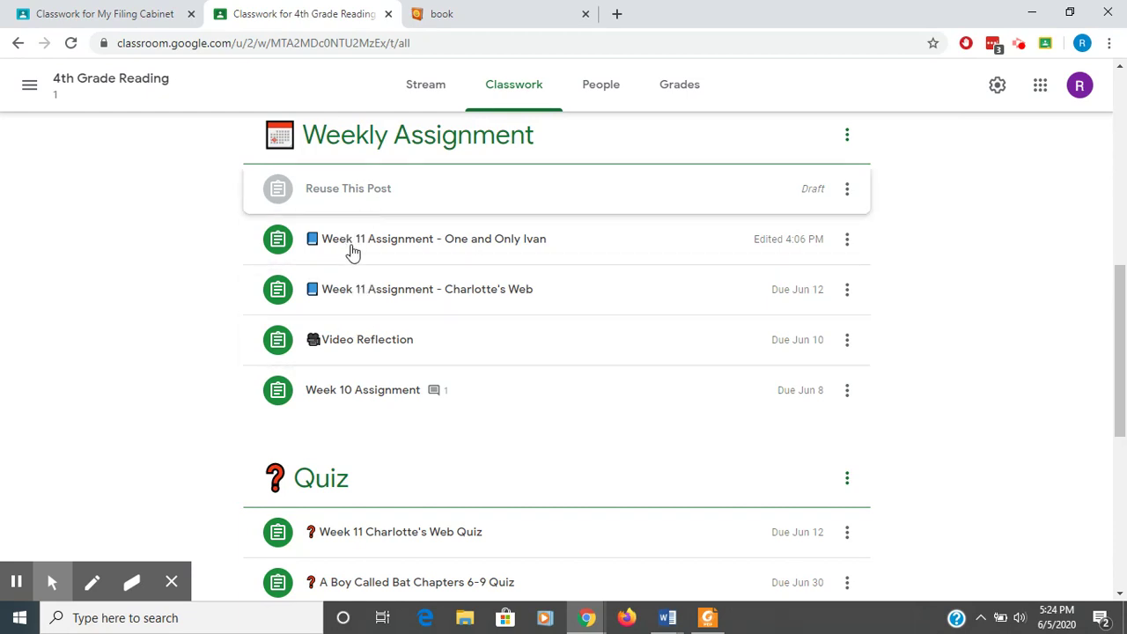
Edit Video Reflection, assign it a new topic named 'Video Reflection', and save
left_click(846, 342)
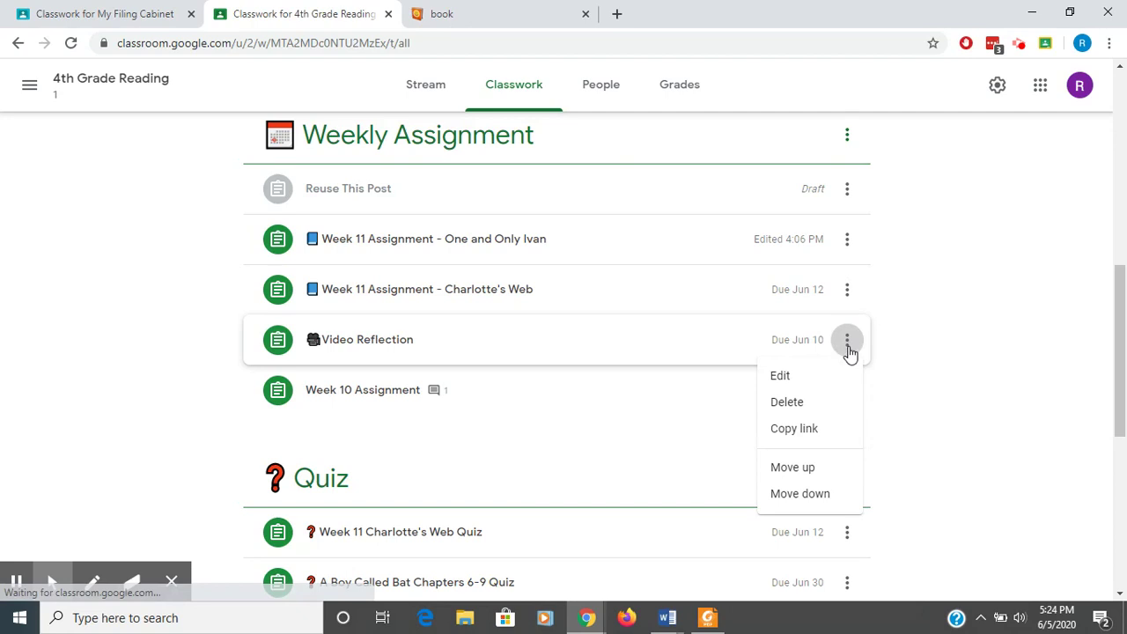
left_click(803, 377)
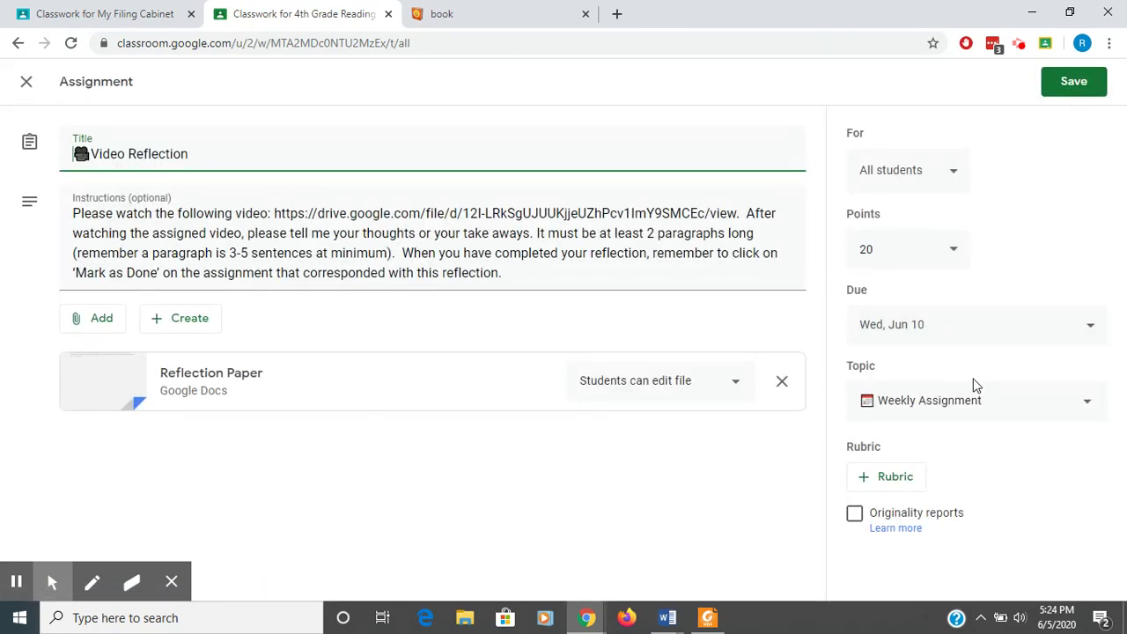
left_click(1086, 404)
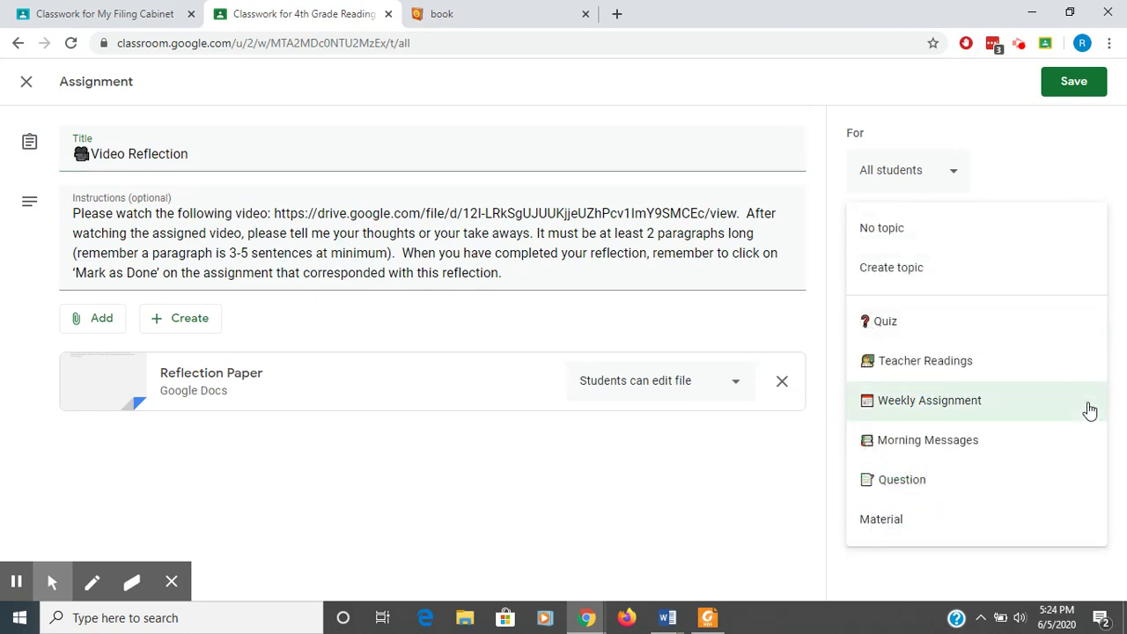
left_click(895, 280)
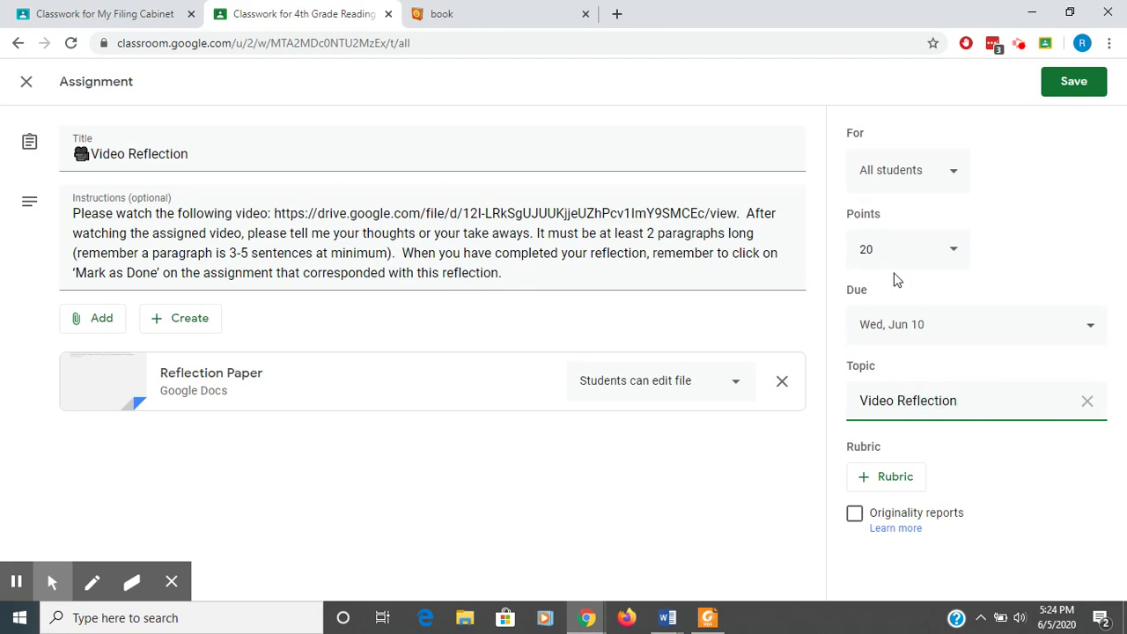
left_click(1083, 92)
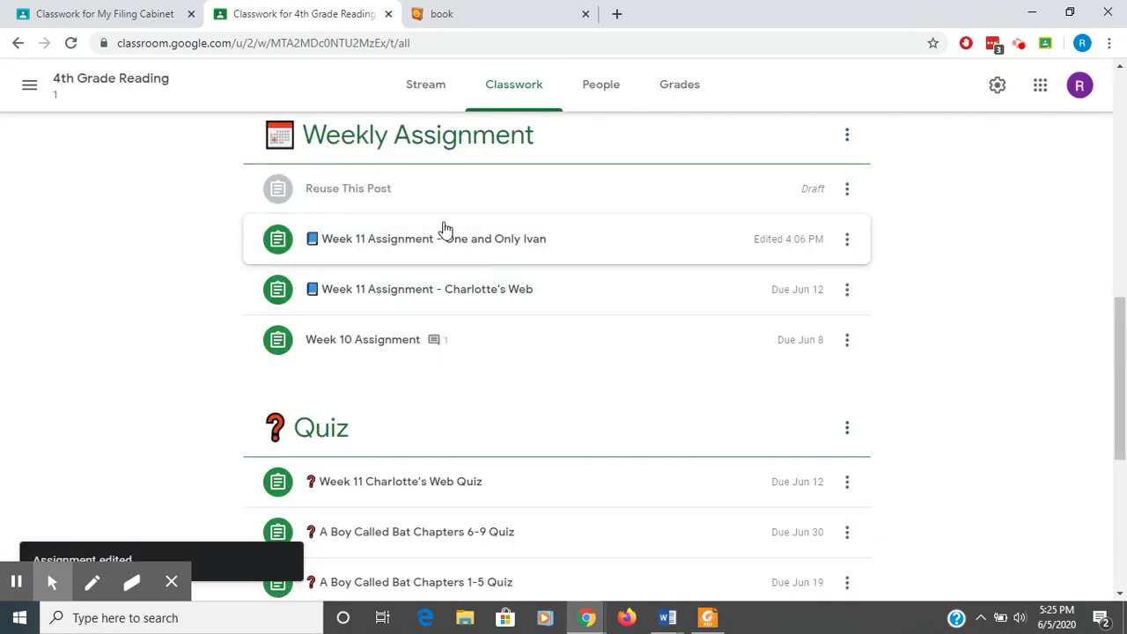
Drag the Morning Messages topic header to the top of the classwork list
scroll(444, 227, "up", 7)
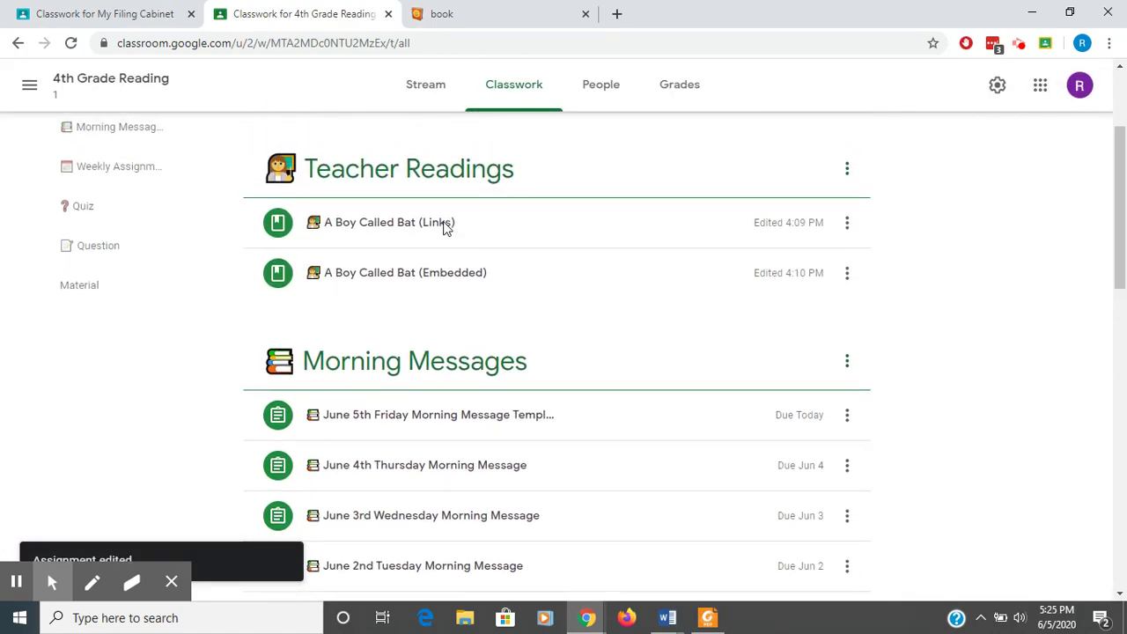
scroll(444, 227, "up", 3)
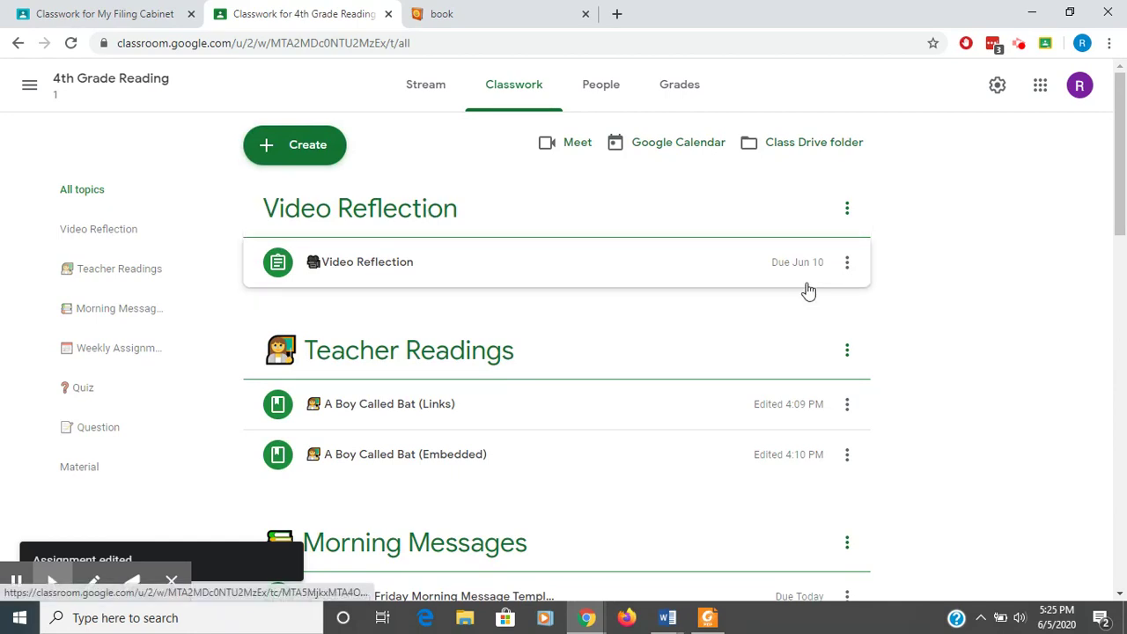
scroll(977, 330, "down", 1)
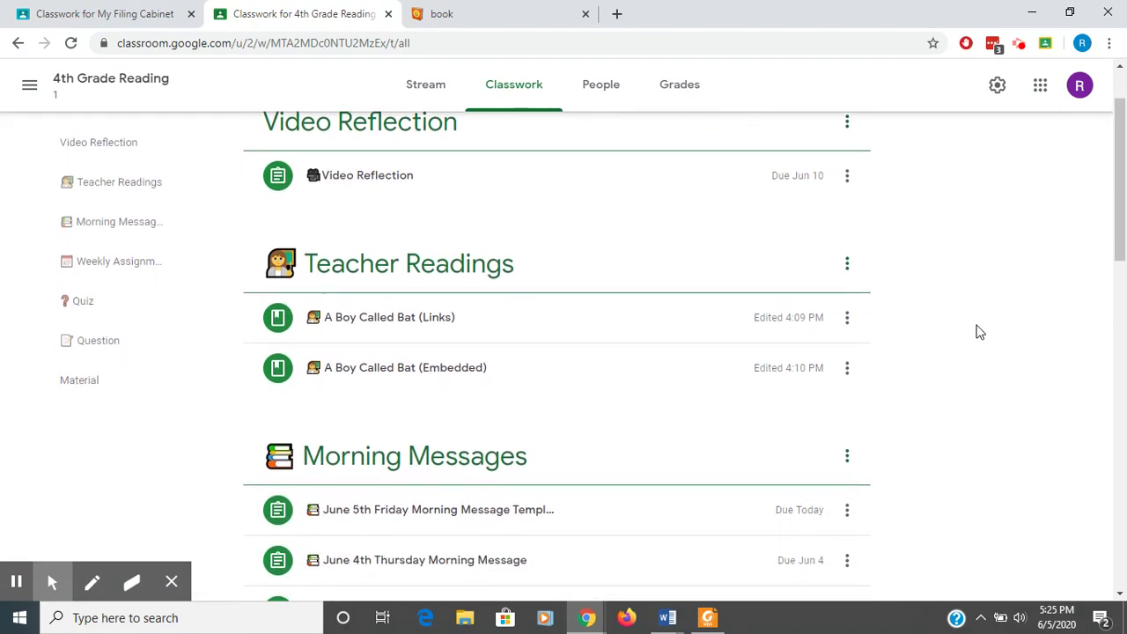
scroll(977, 331, "up", 1)
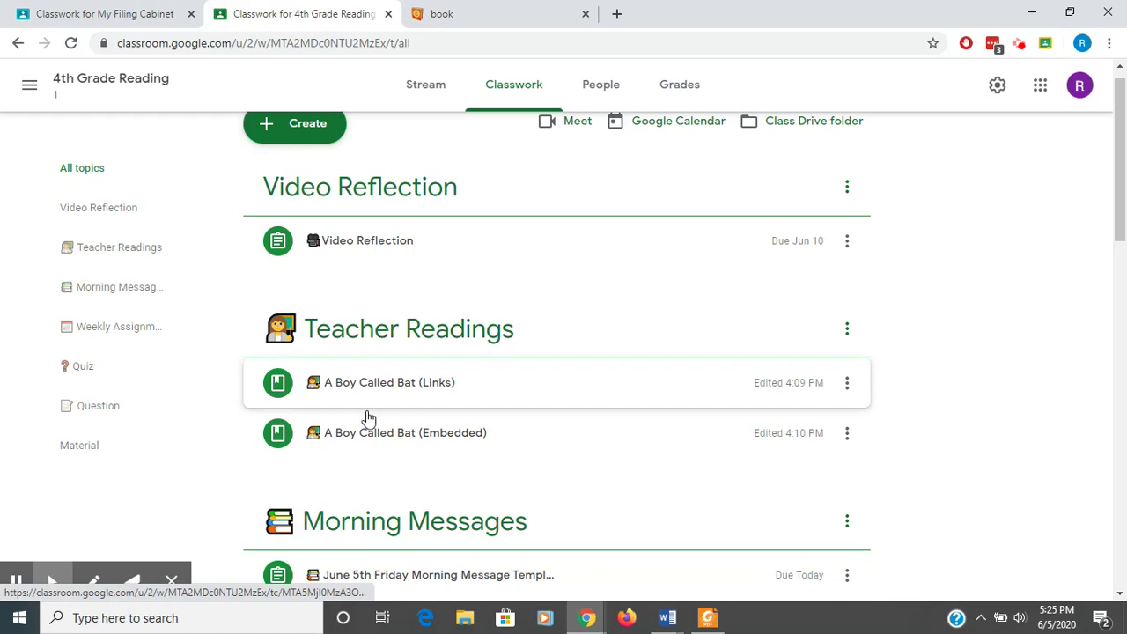
left_click_drag(364, 538, 364, 166)
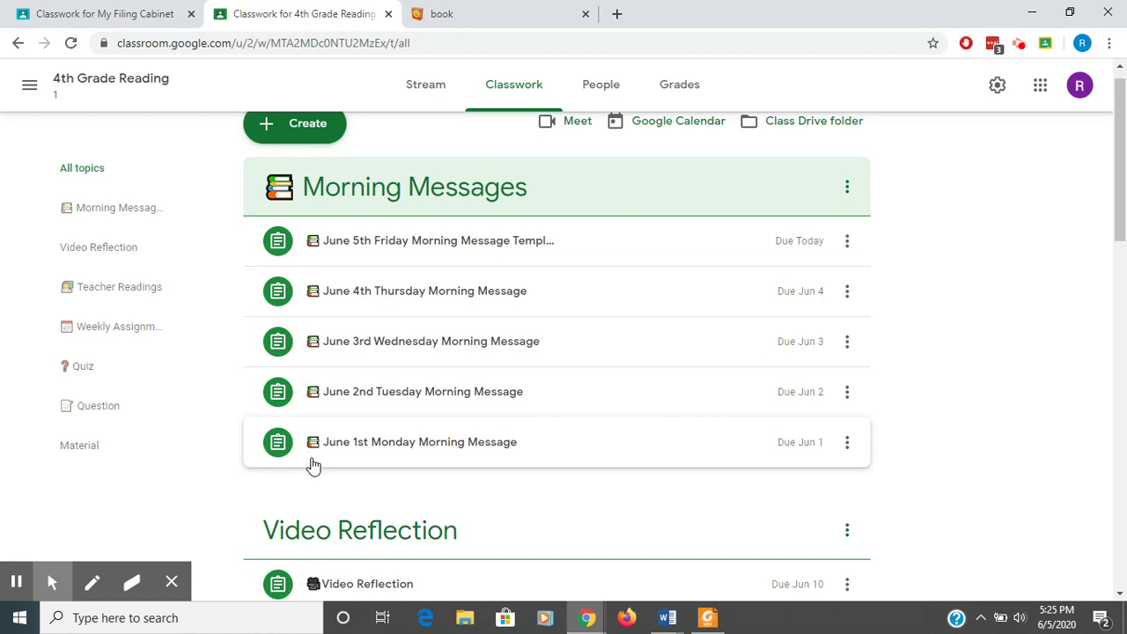
scroll(499, 498, "down", 4)
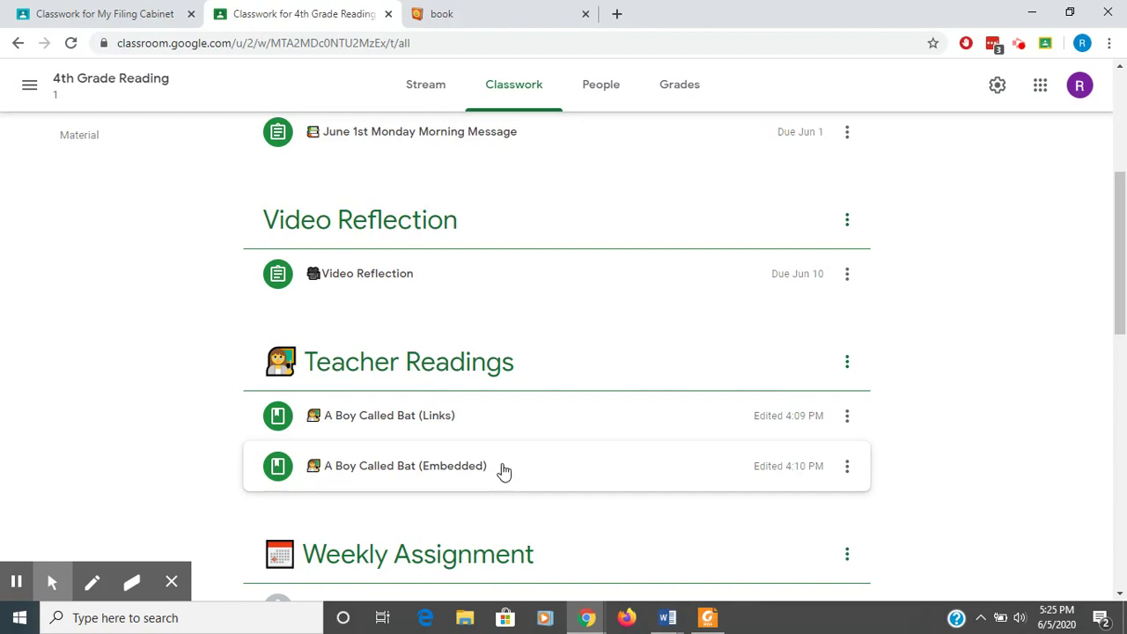
scroll(501, 471, "down", 2)
scroll(501, 471, "up", 2)
scroll(504, 472, "up", 4)
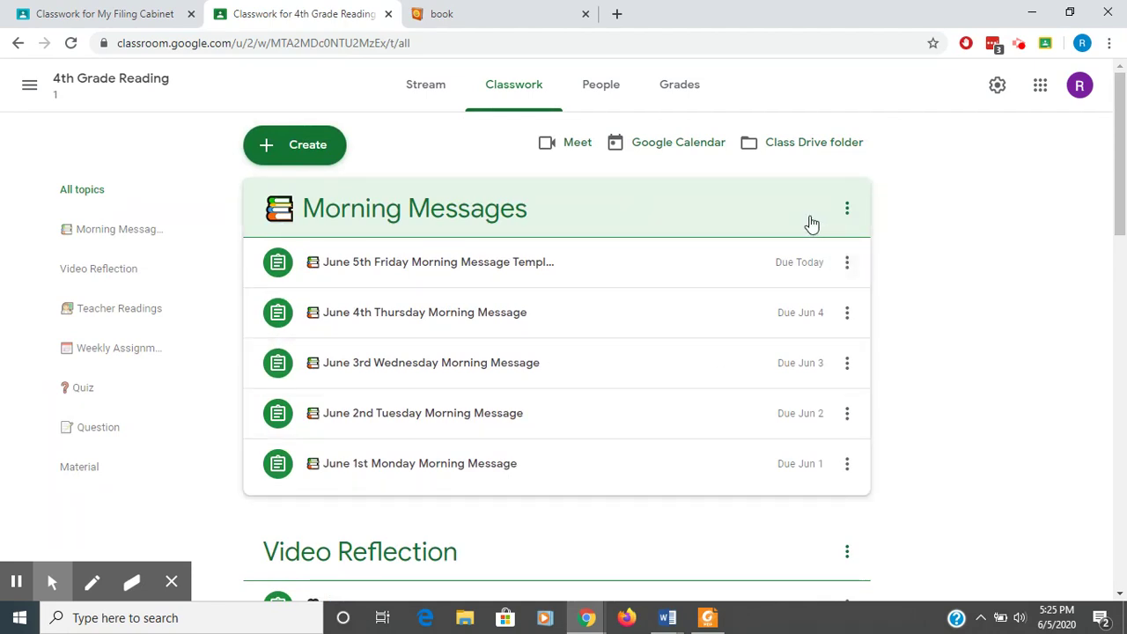
Preview and then collapse the Monday Morning Message Template card in My Filing Cabinet
left_click(121, 13)
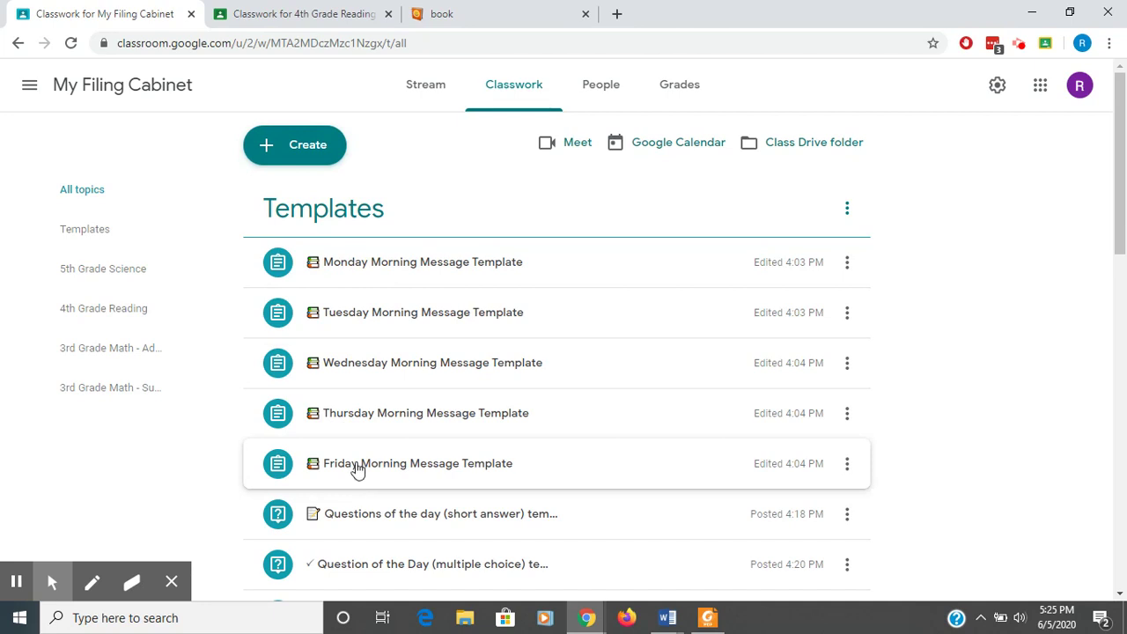
left_click(371, 274)
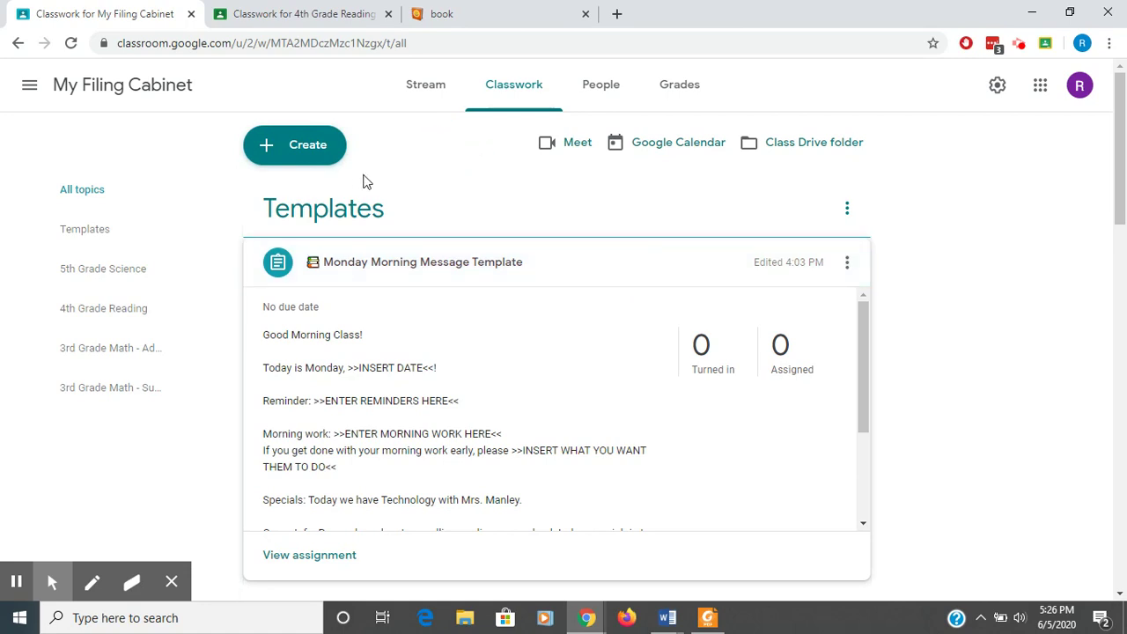
left_click(440, 275)
In 4th Grade Reading, reuse the Monday Morning Message Template post from My Filing Cabinet
left_click(276, 13)
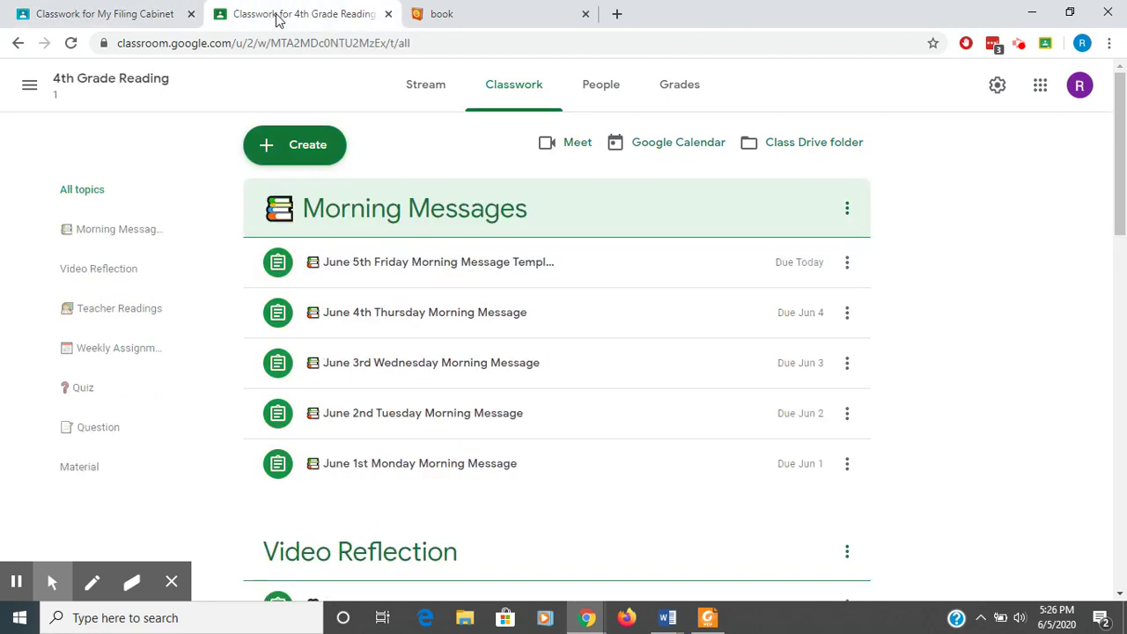
left_click(297, 150)
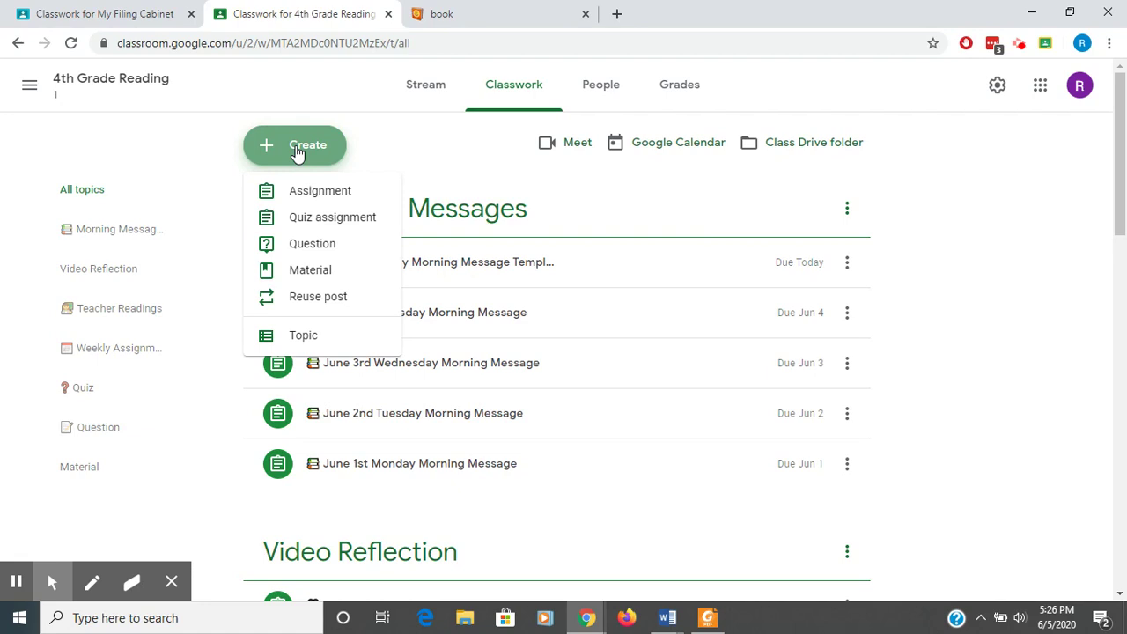
left_click(310, 299)
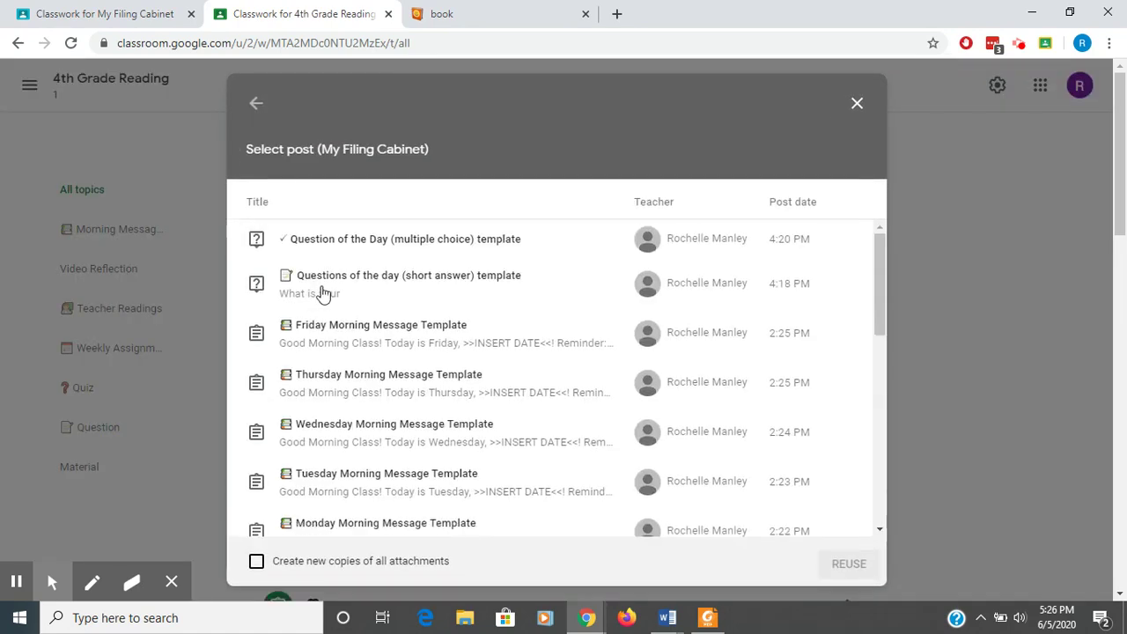
scroll(368, 333, "down", 2)
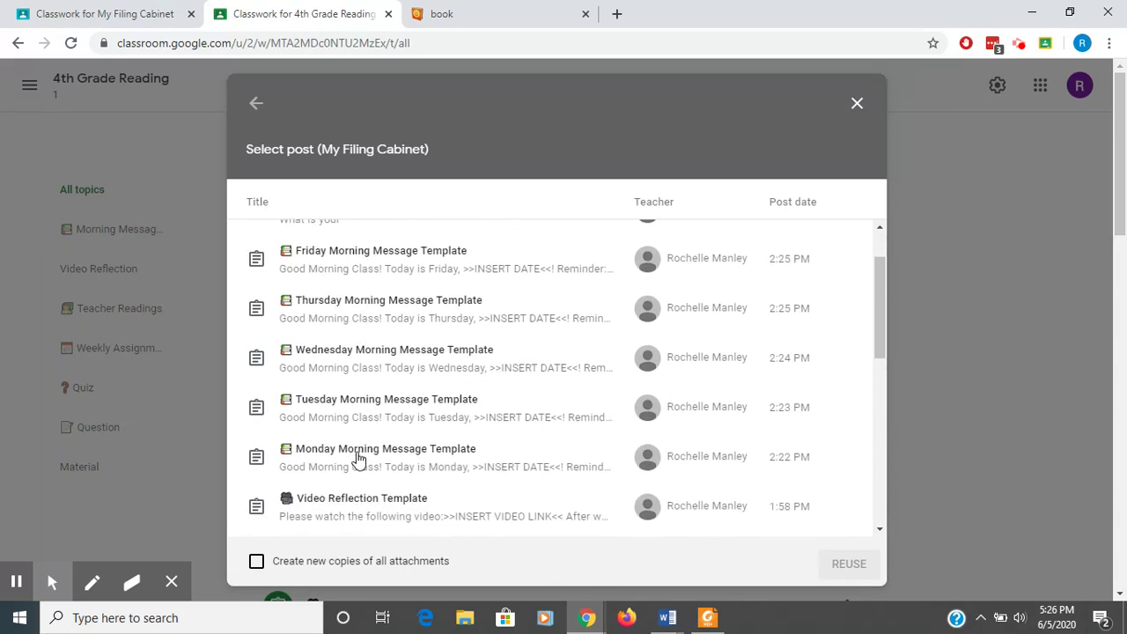
left_click(358, 459)
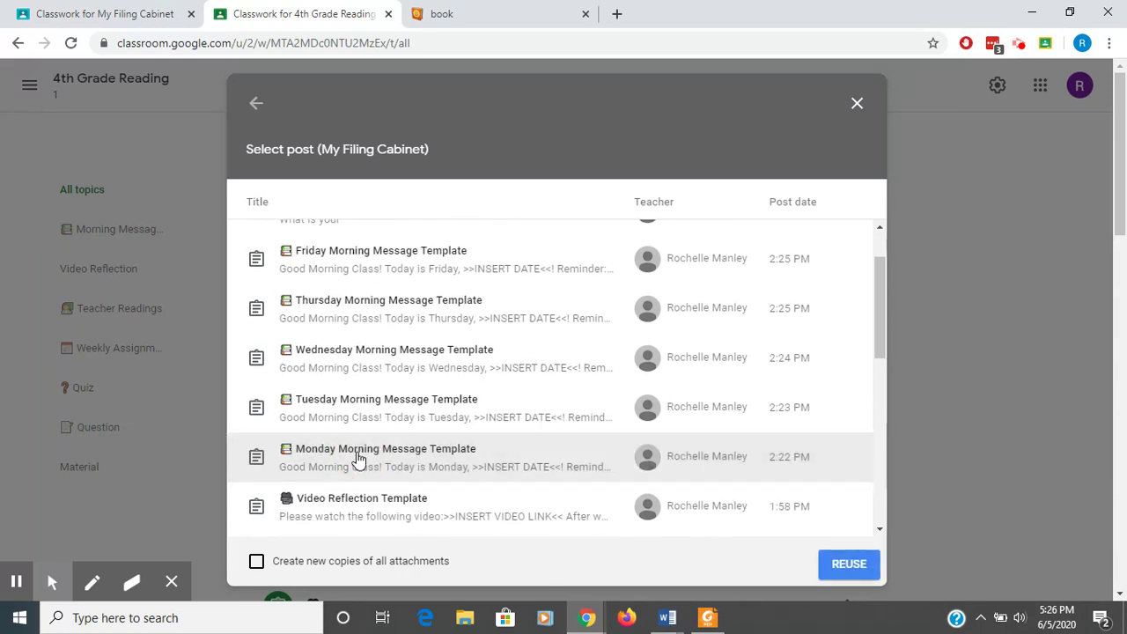
left_click(850, 566)
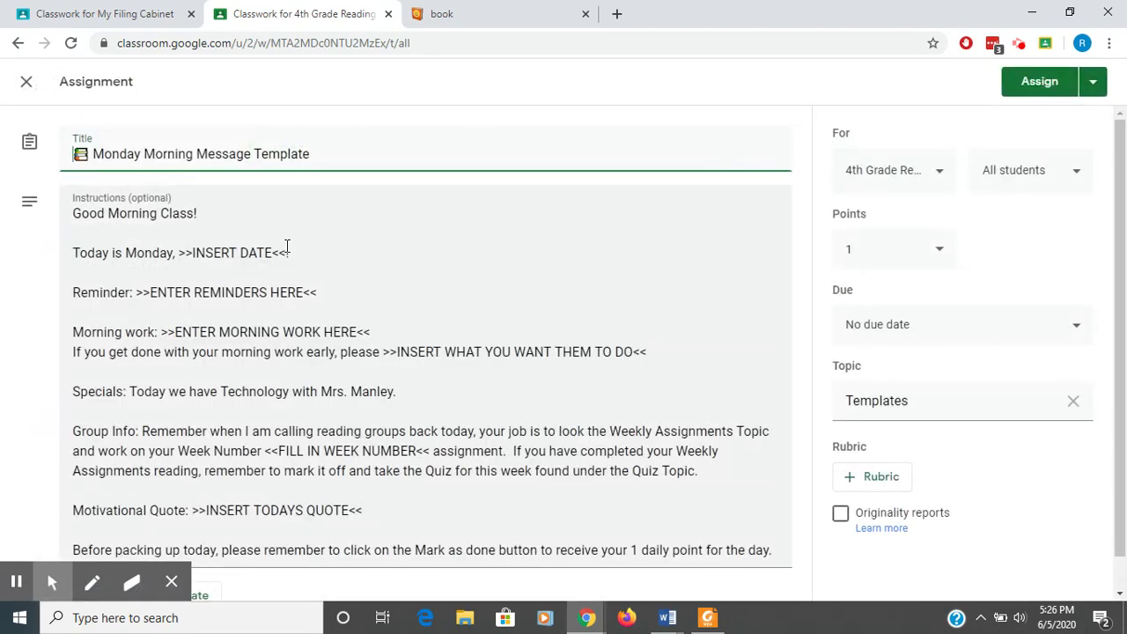
Retitle the post 'June 8th Monday Morning Message', dropping the word Template
left_click(96, 155)
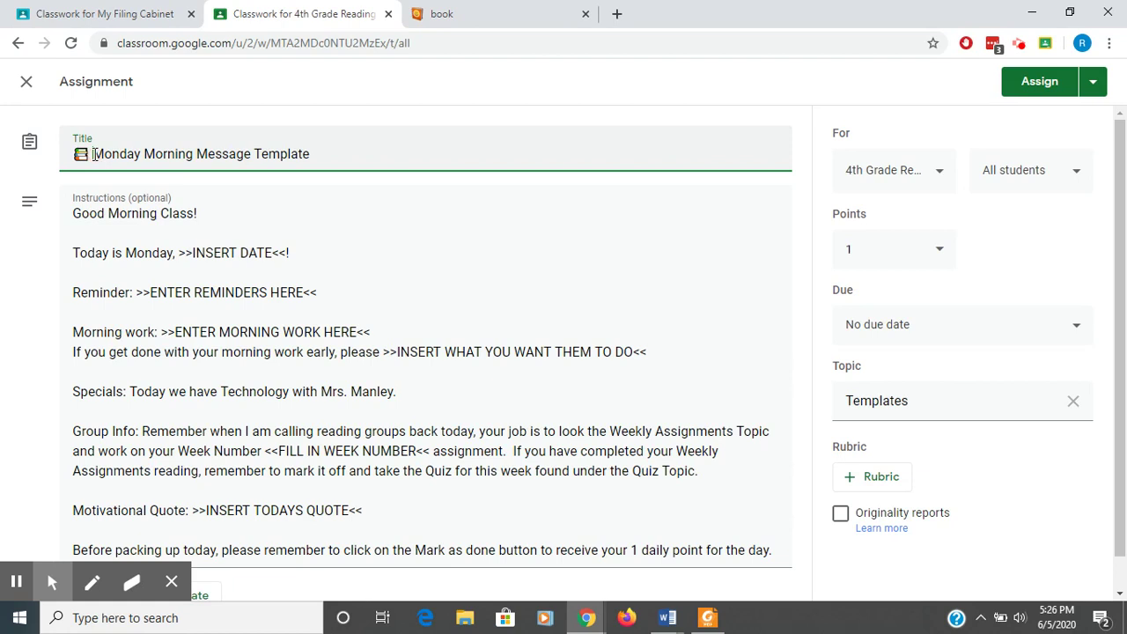
type("June 8")
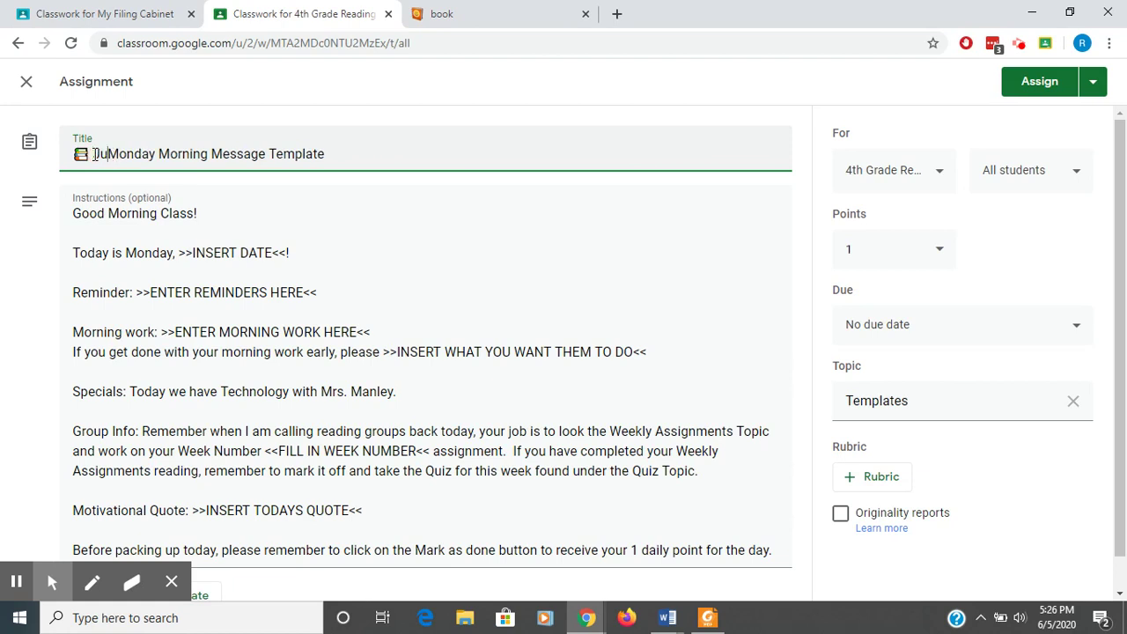
type("th")
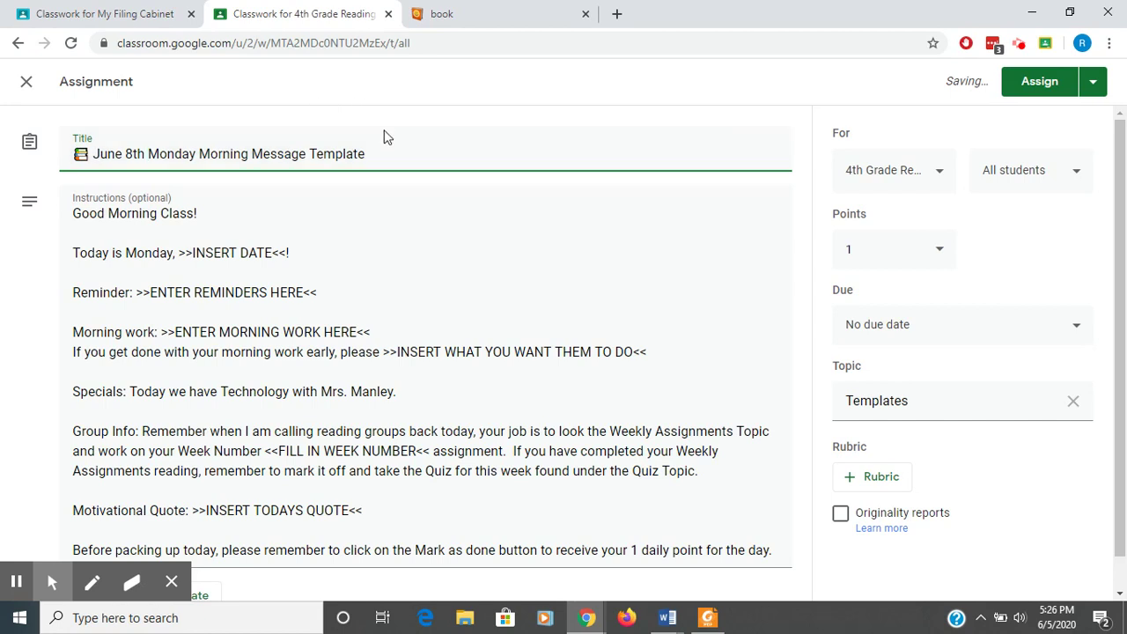
left_click_drag(374, 153, 310, 154)
key("BackSpace")
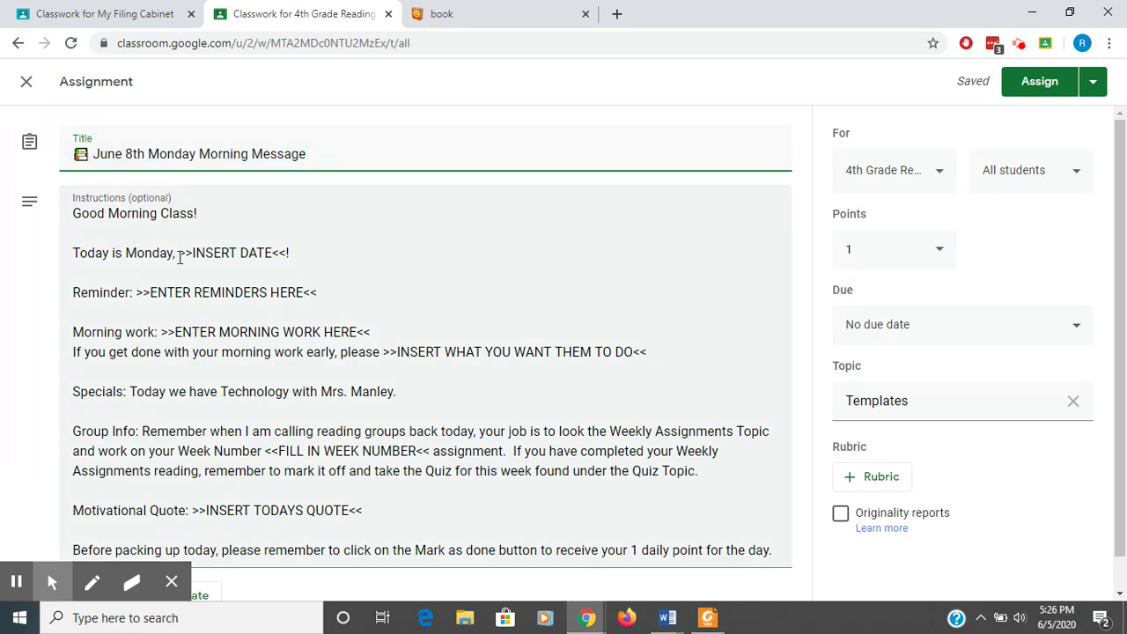
Replace the INSERT DATE placeholder with 'June 8th 2020'
left_click_drag(179, 252, 286, 255)
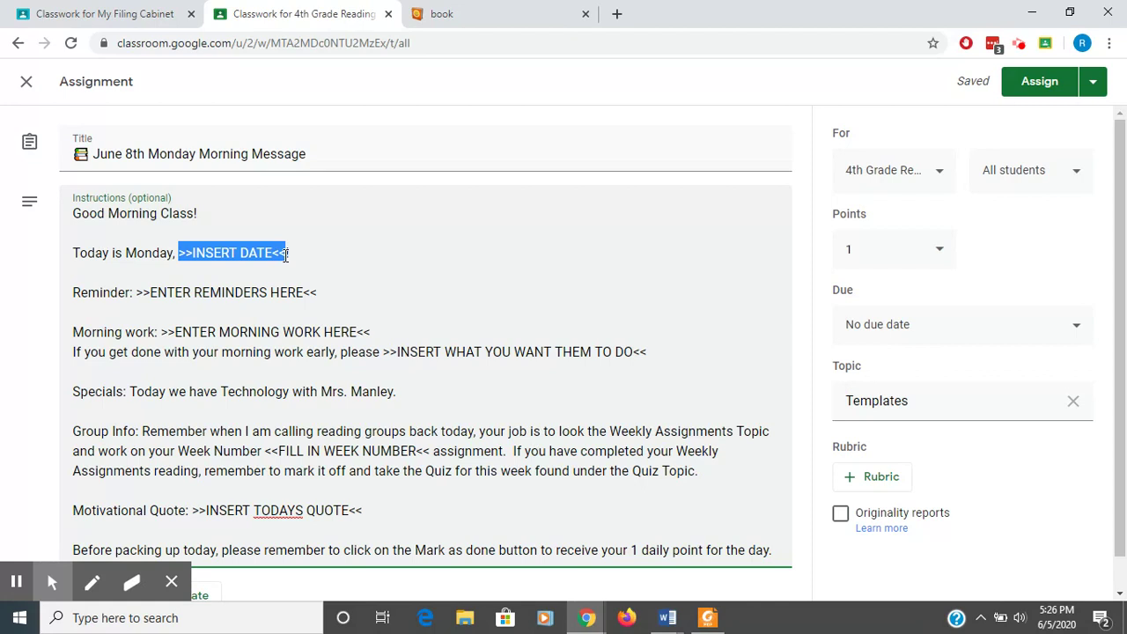
type("Jun")
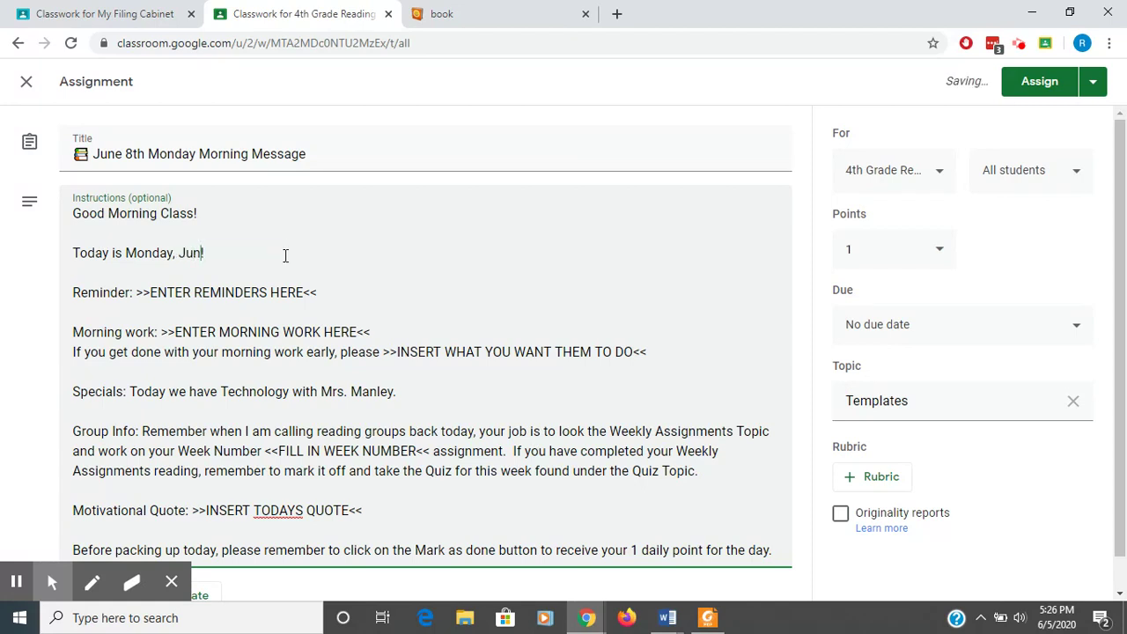
type("e 8th 29")
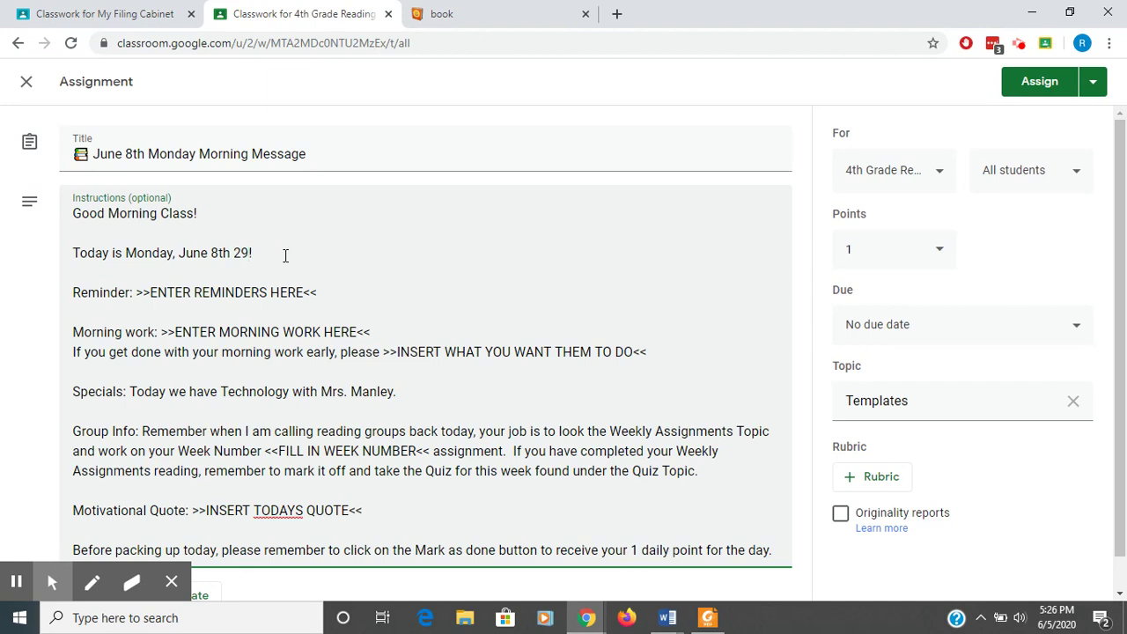
key("BackSpace")
type("00")
key("BackSpace")
type("20")
Fill in the field-trip reminder, morning work 'Tell them what to do', and week number 34
left_click_drag(138, 293, 316, 297)
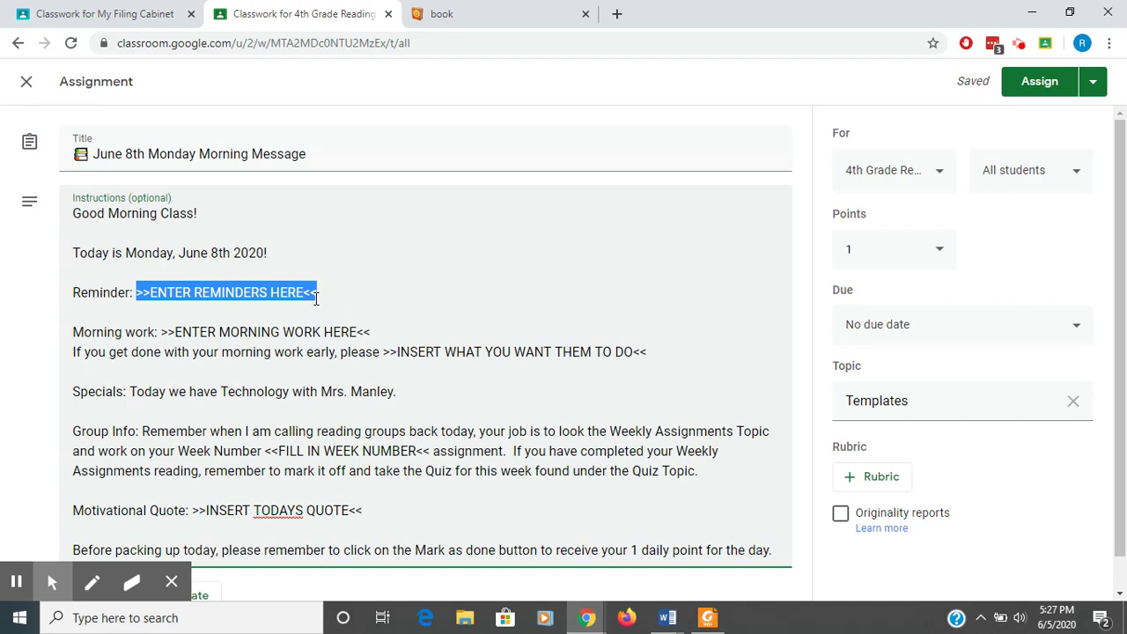
type("Fr")
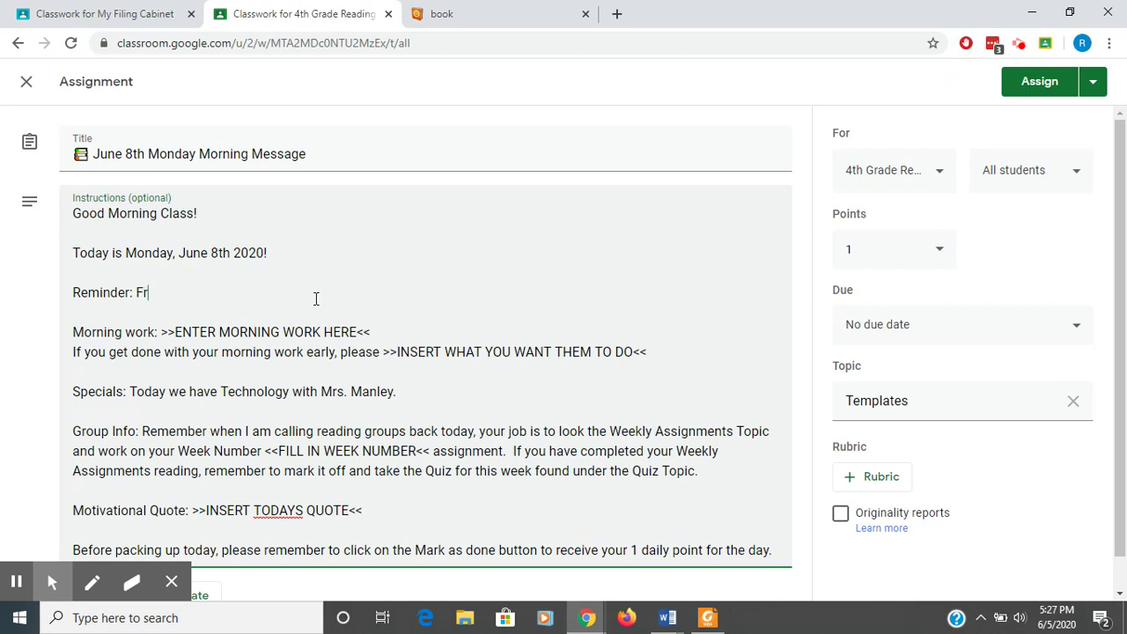
type("iday we will be going on our fie")
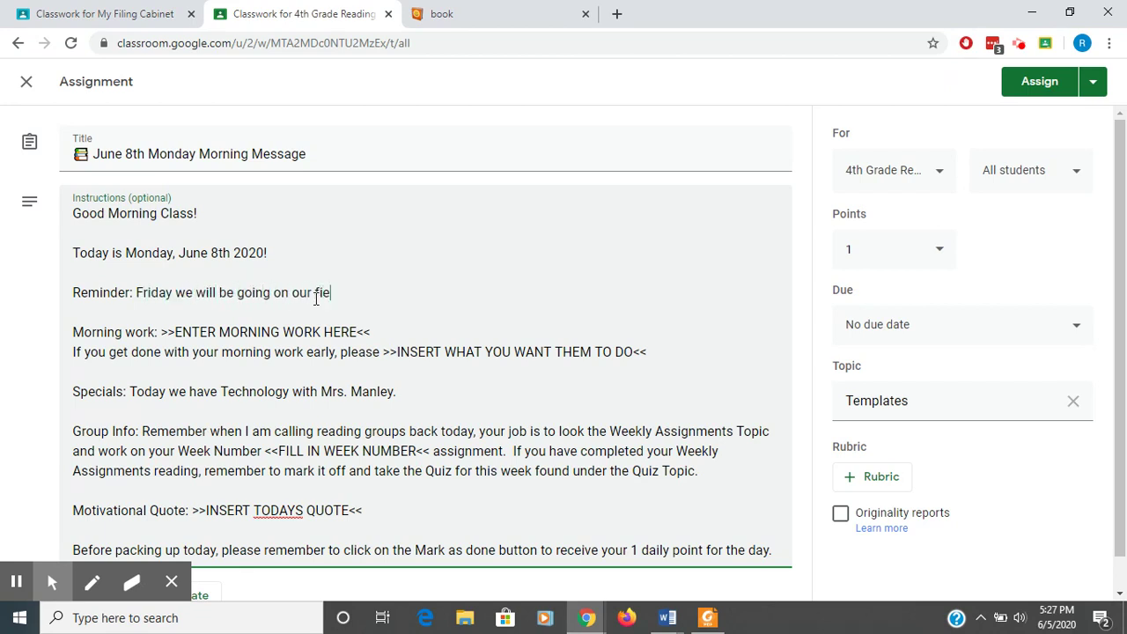
type("ldtrip")
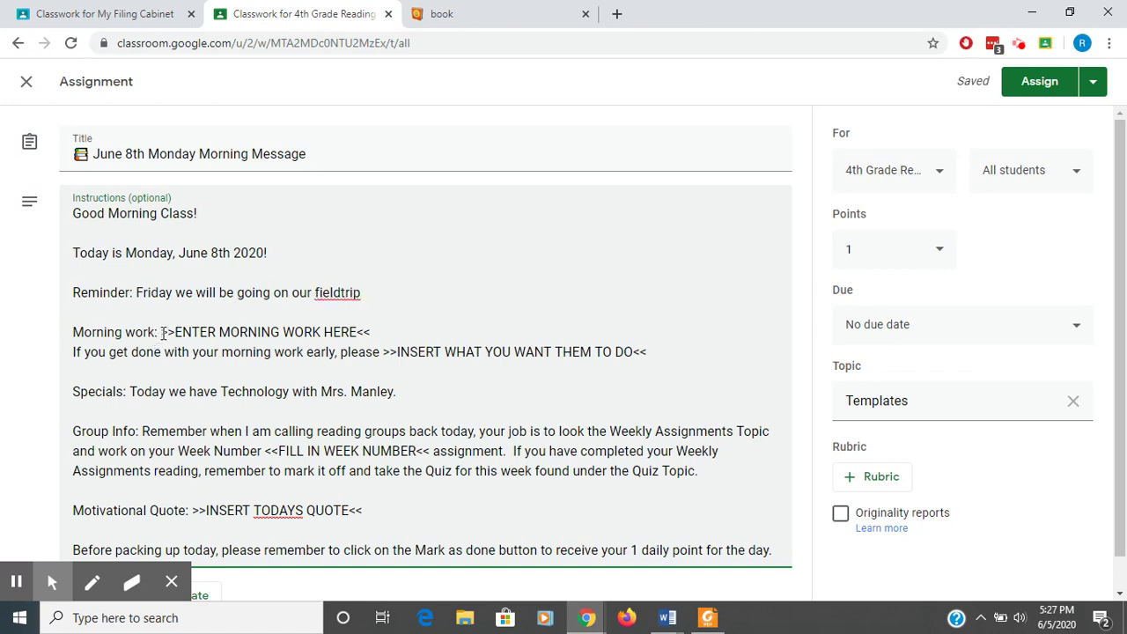
left_click_drag(163, 332, 375, 333)
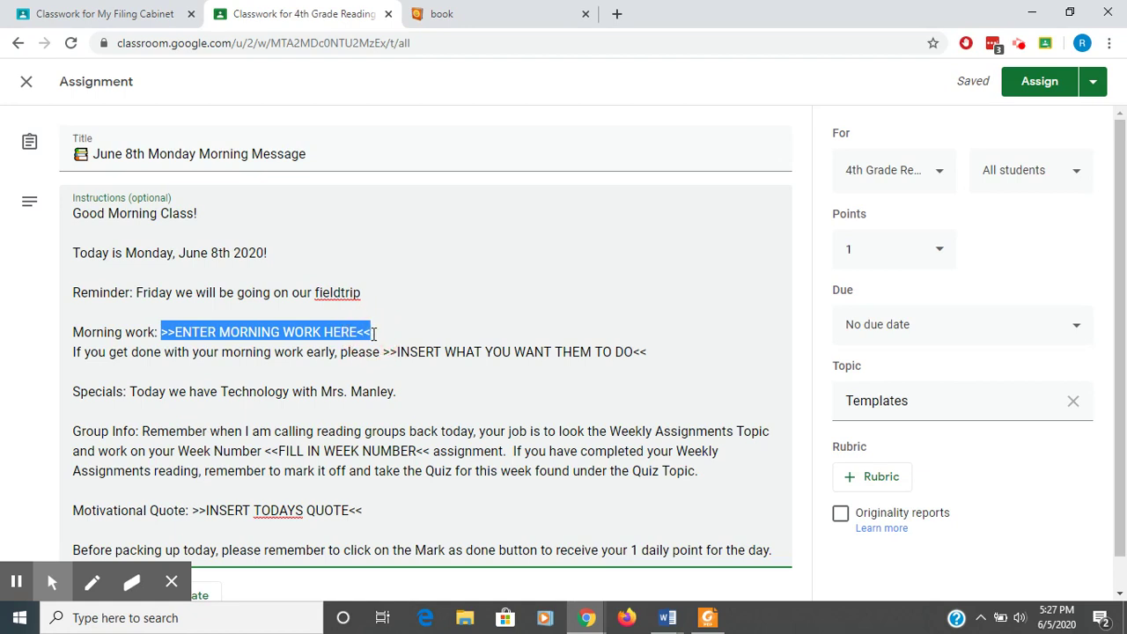
type("Tell them what to do")
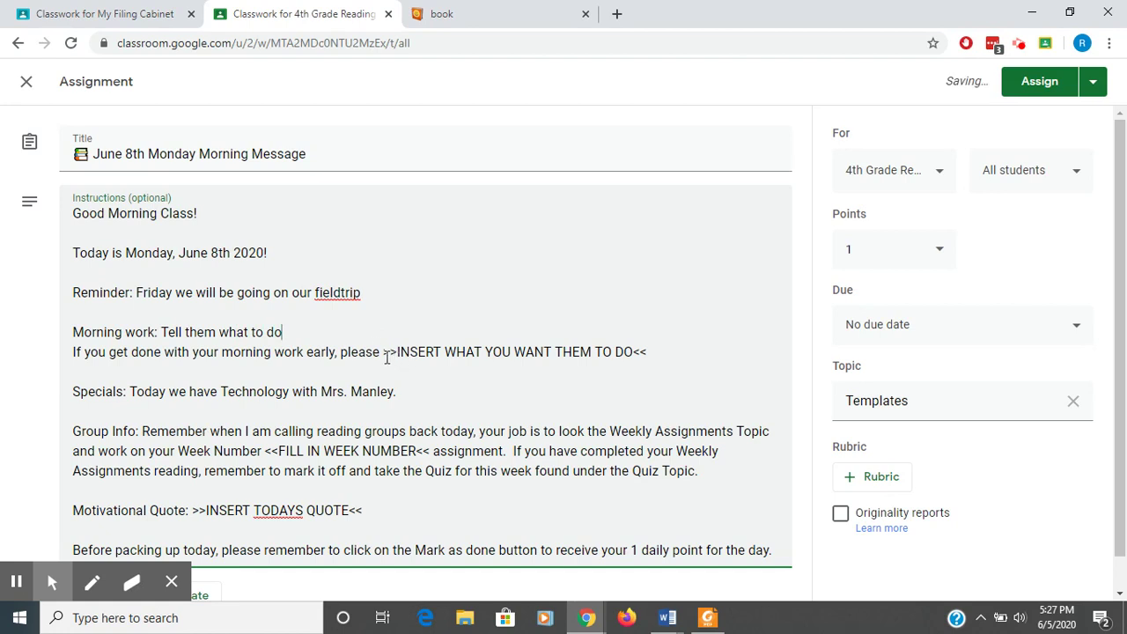
left_click_drag(382, 352, 651, 353)
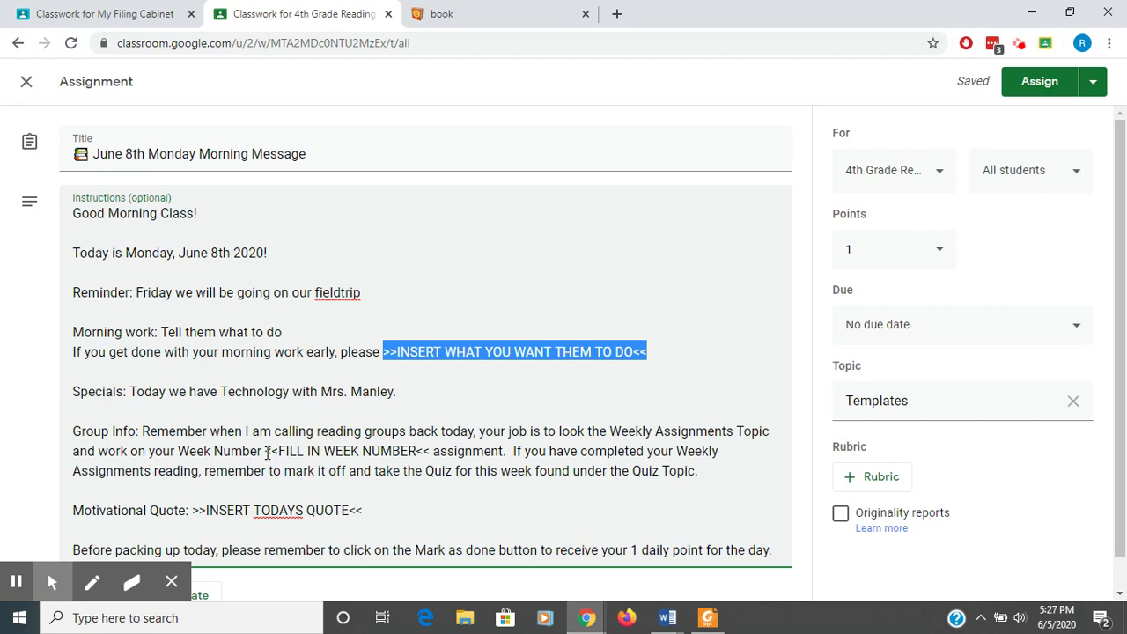
left_click_drag(265, 451, 431, 452)
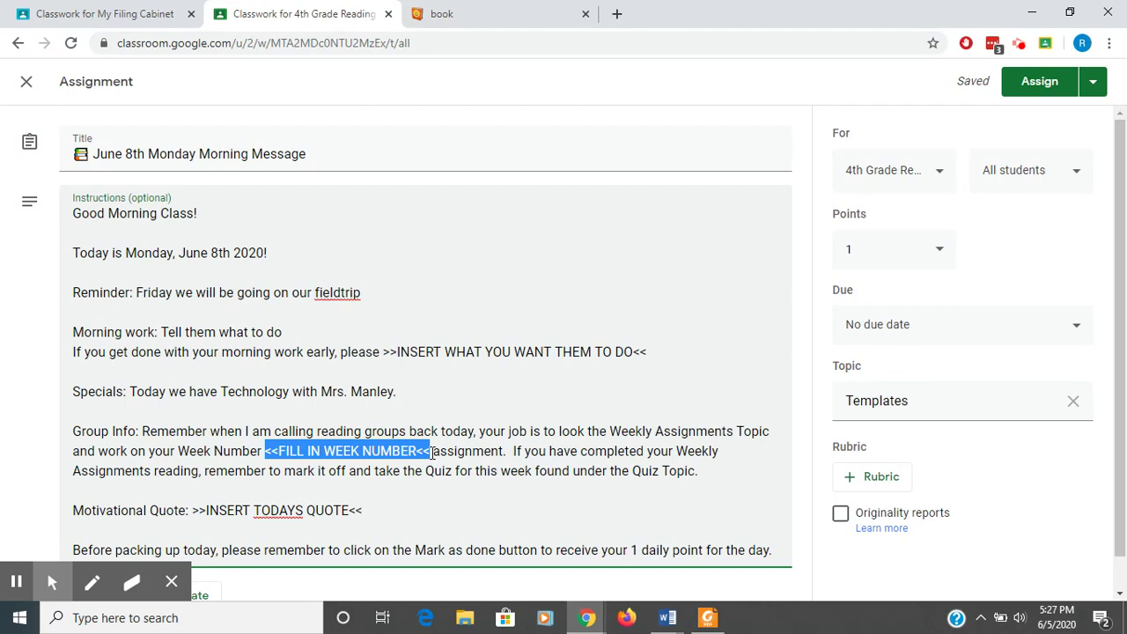
type("34")
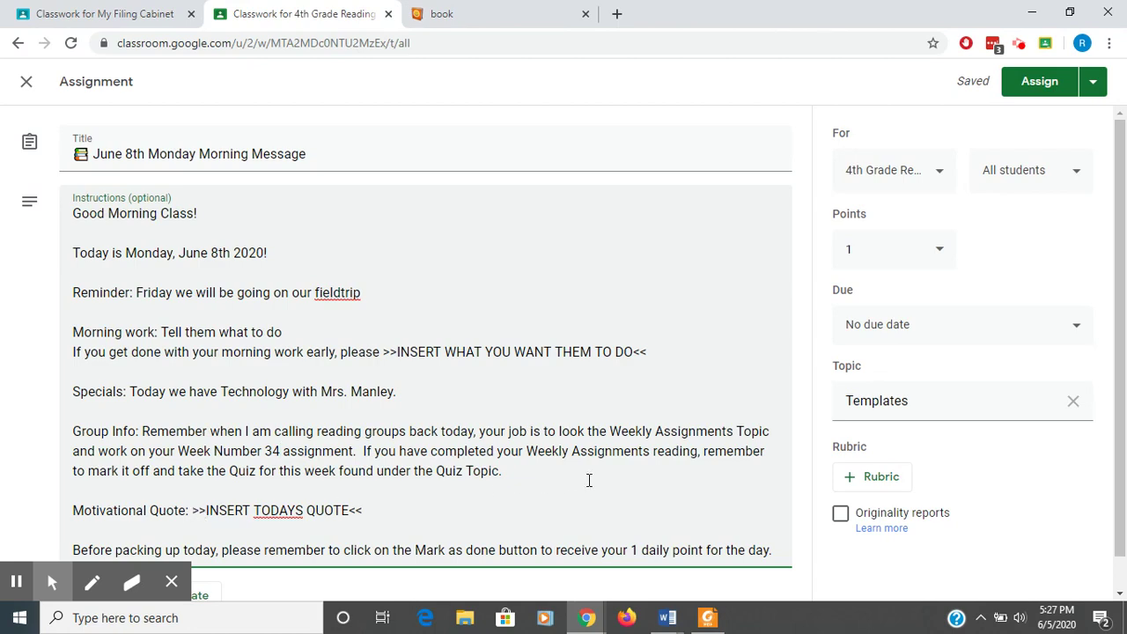
scroll(589, 480, "down", 1)
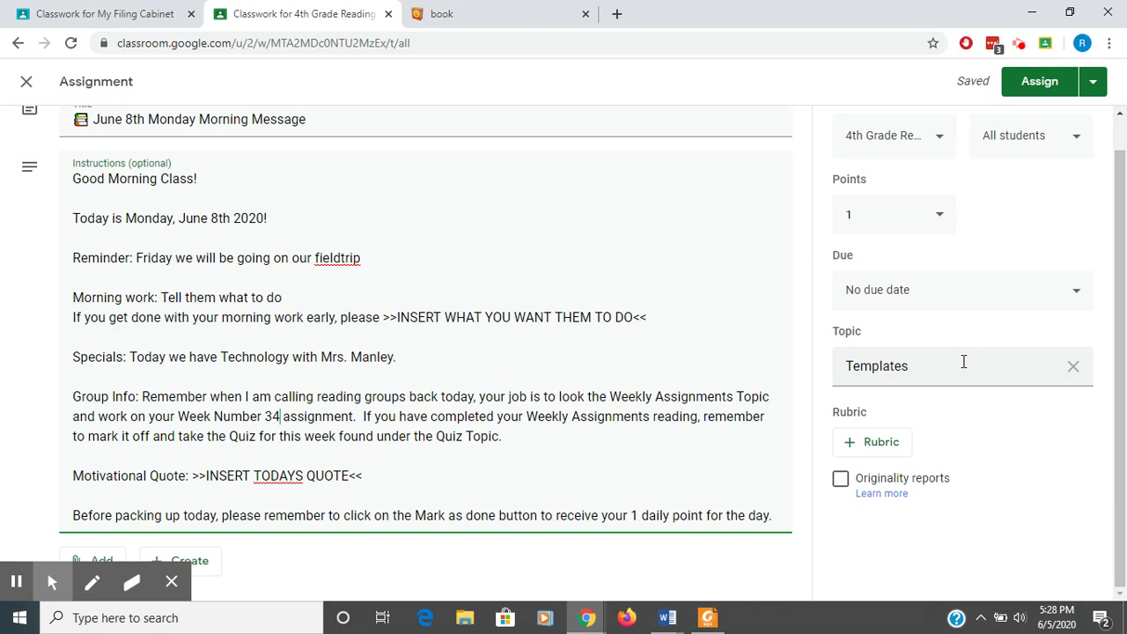
Move the post from the Templates topic to Morning Messages
left_click(1073, 370)
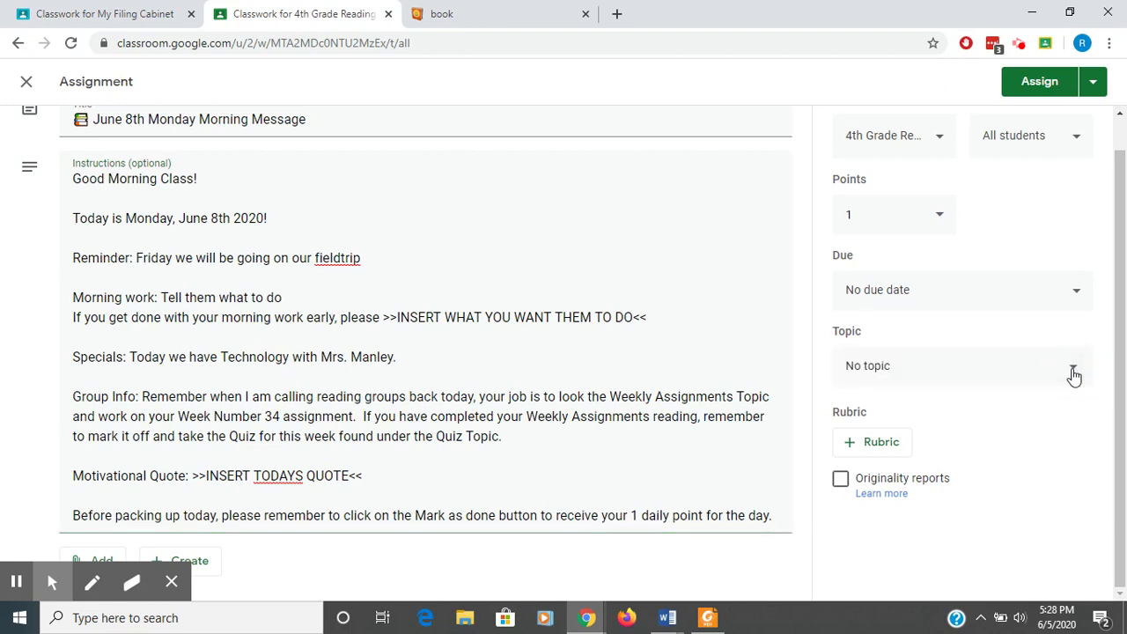
left_click(1073, 372)
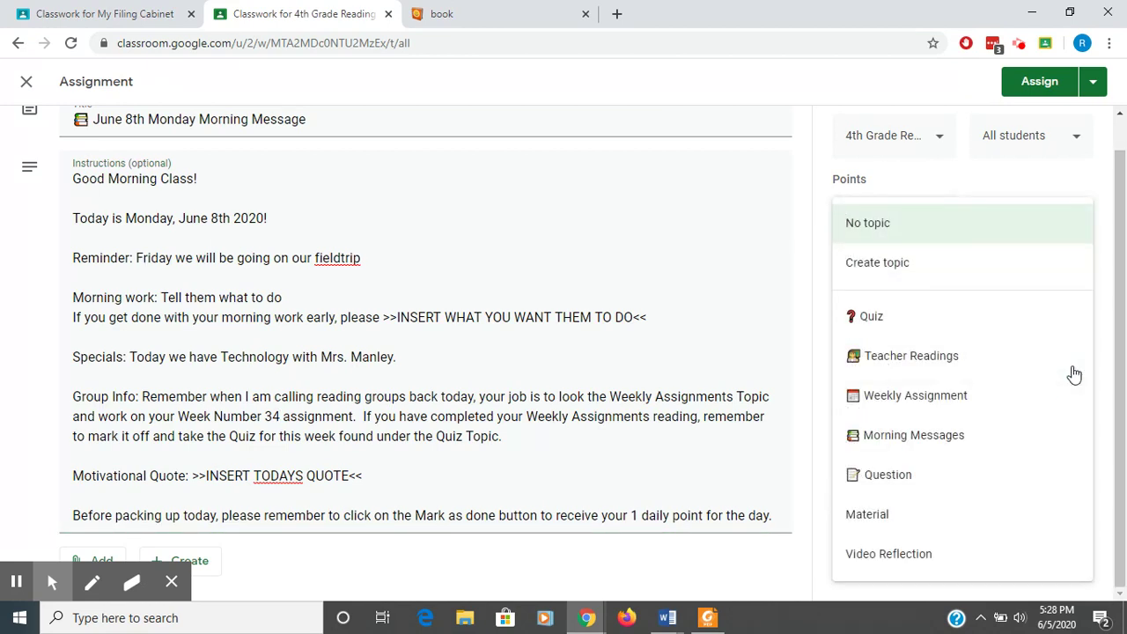
left_click(904, 440)
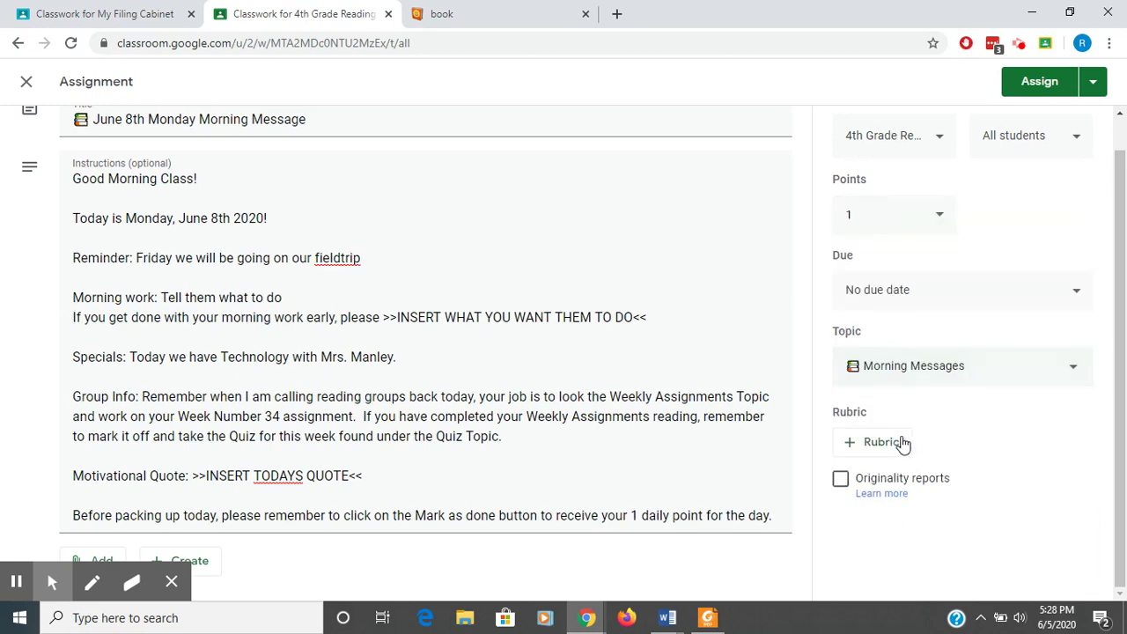
Set the post's due date to Mon, Jun 8
left_click(1076, 293)
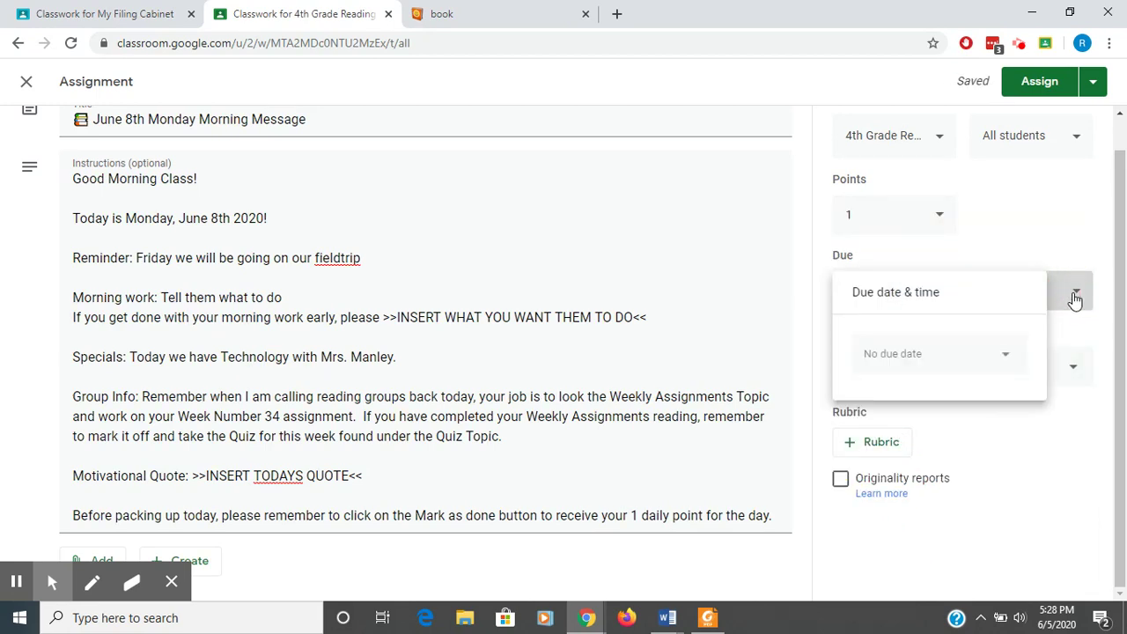
left_click(1006, 356)
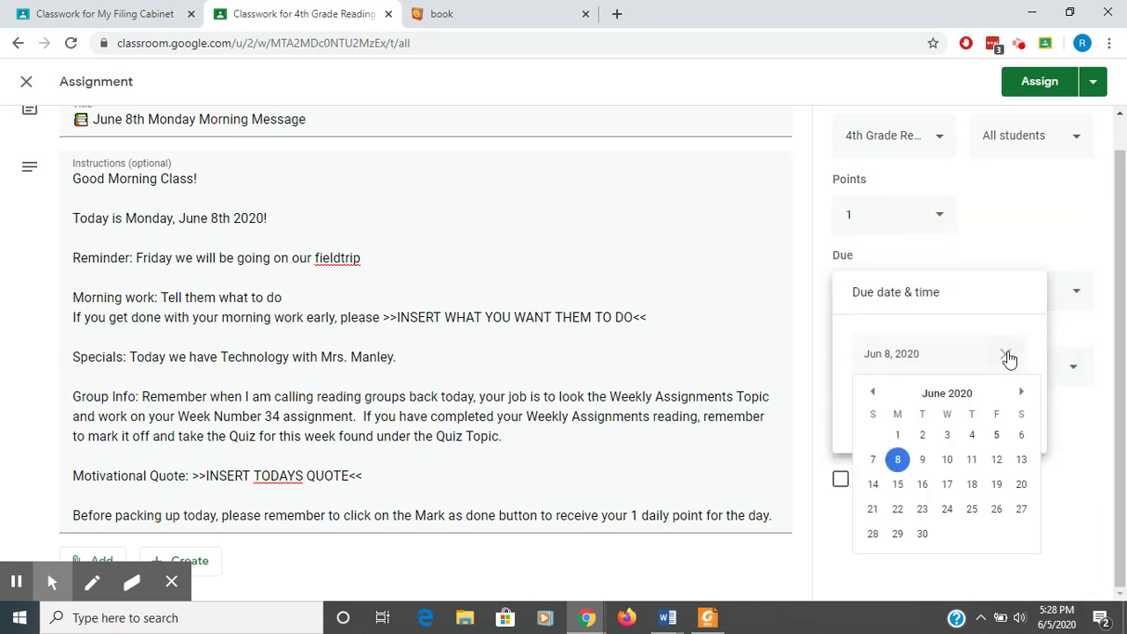
left_click(897, 460)
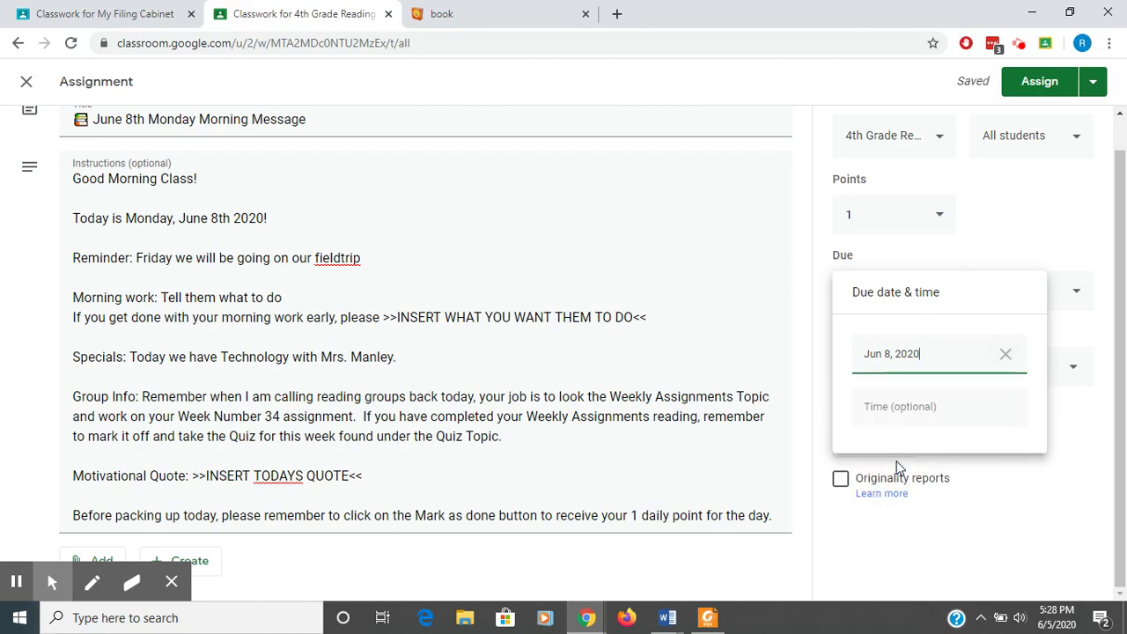
left_click(999, 228)
scroll(999, 228, "up", 1)
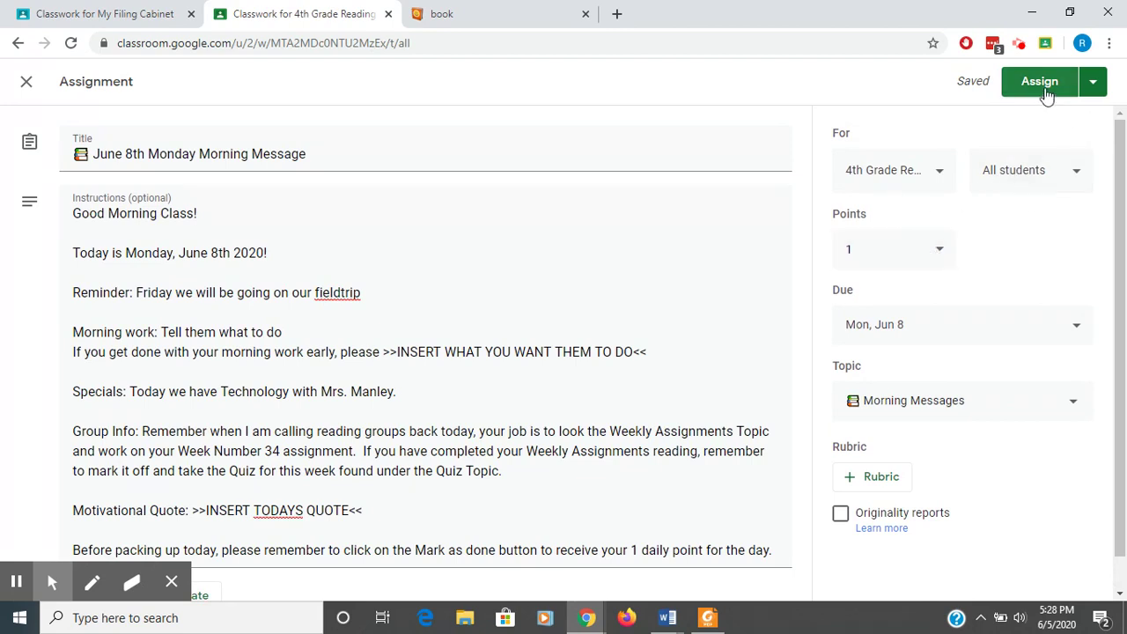
Schedule the June 8th Monday Morning Message to post on Jun 8 at 7:00 PM
left_click(1093, 88)
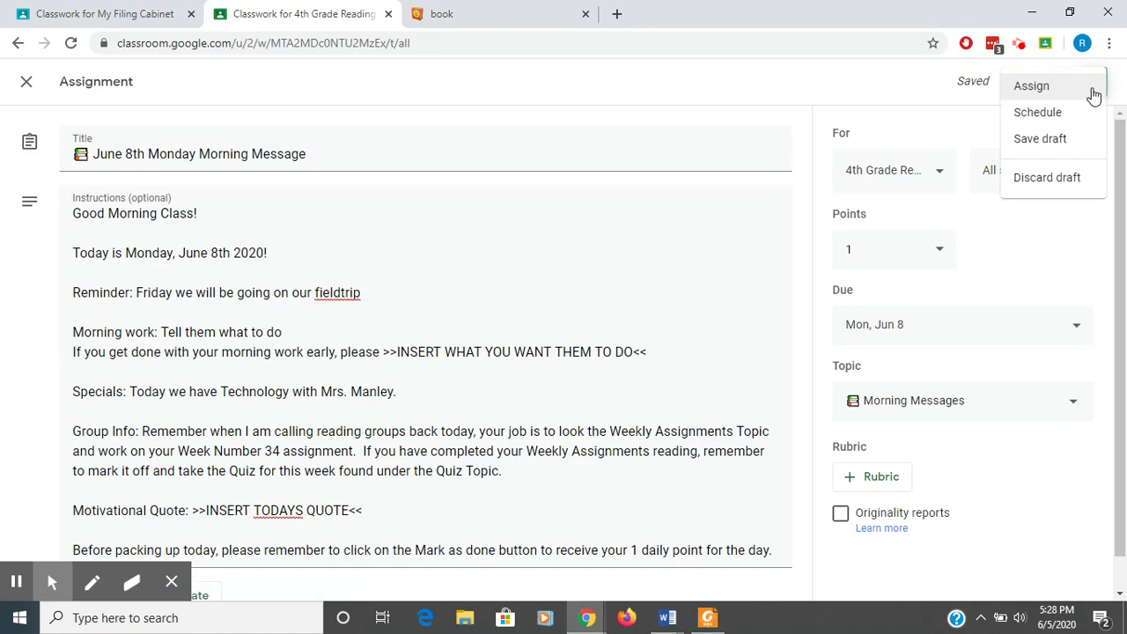
left_click(1041, 113)
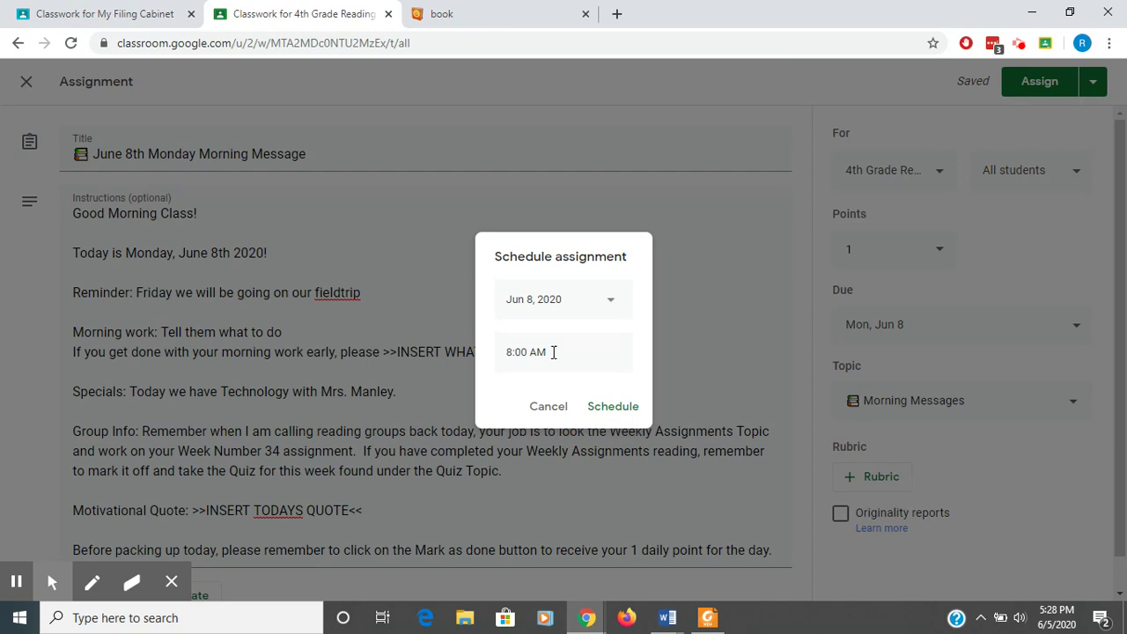
left_click(543, 353)
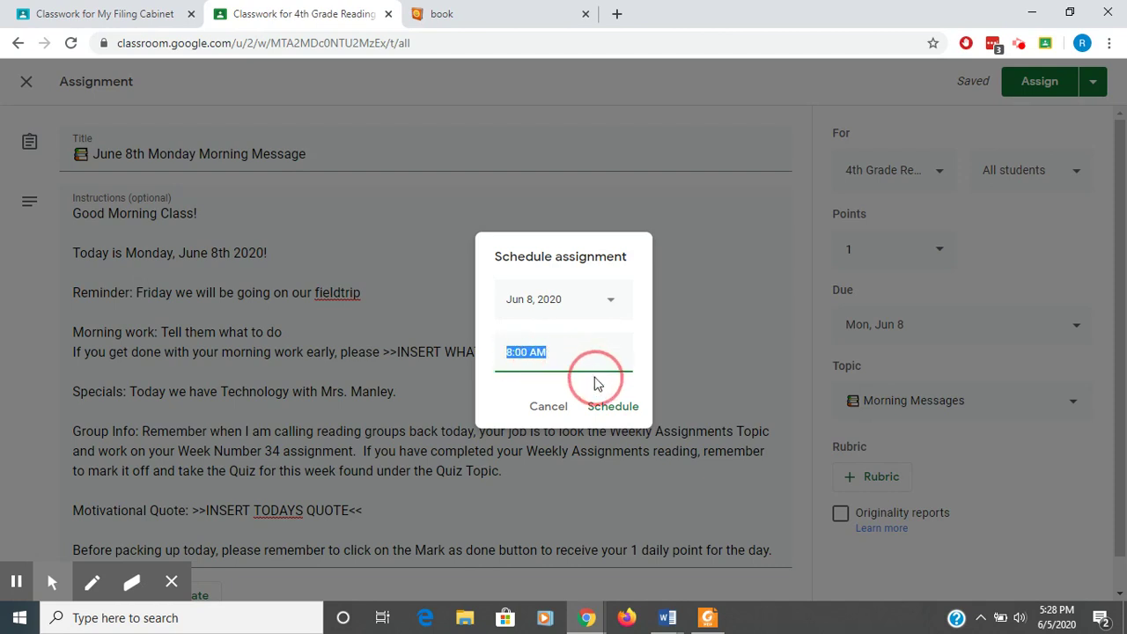
type("7:00a")
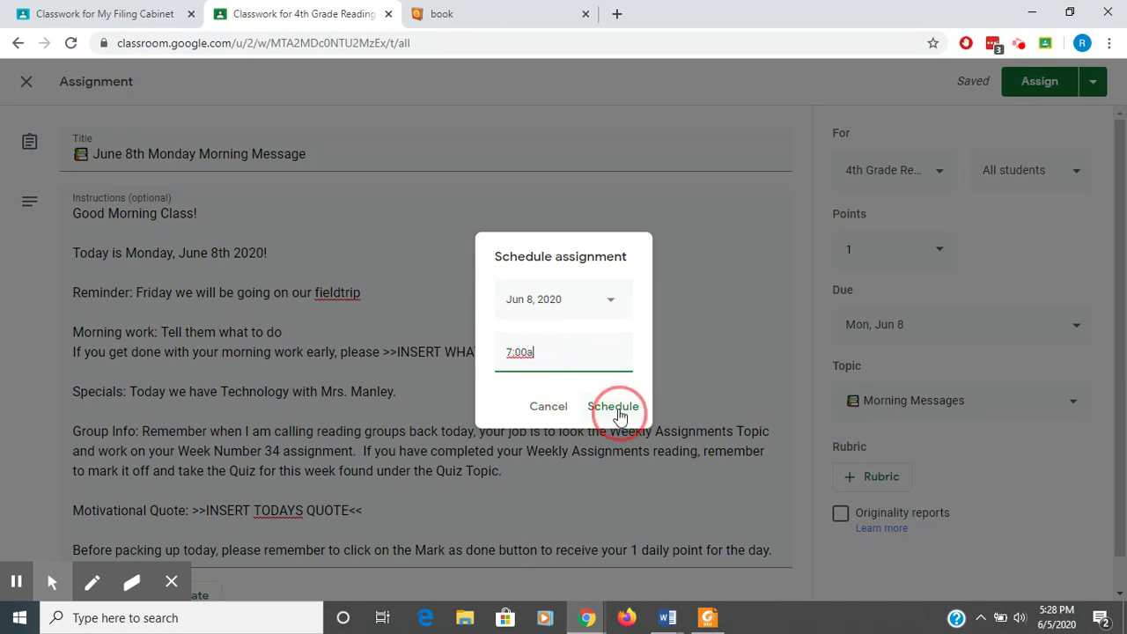
left_click(620, 412)
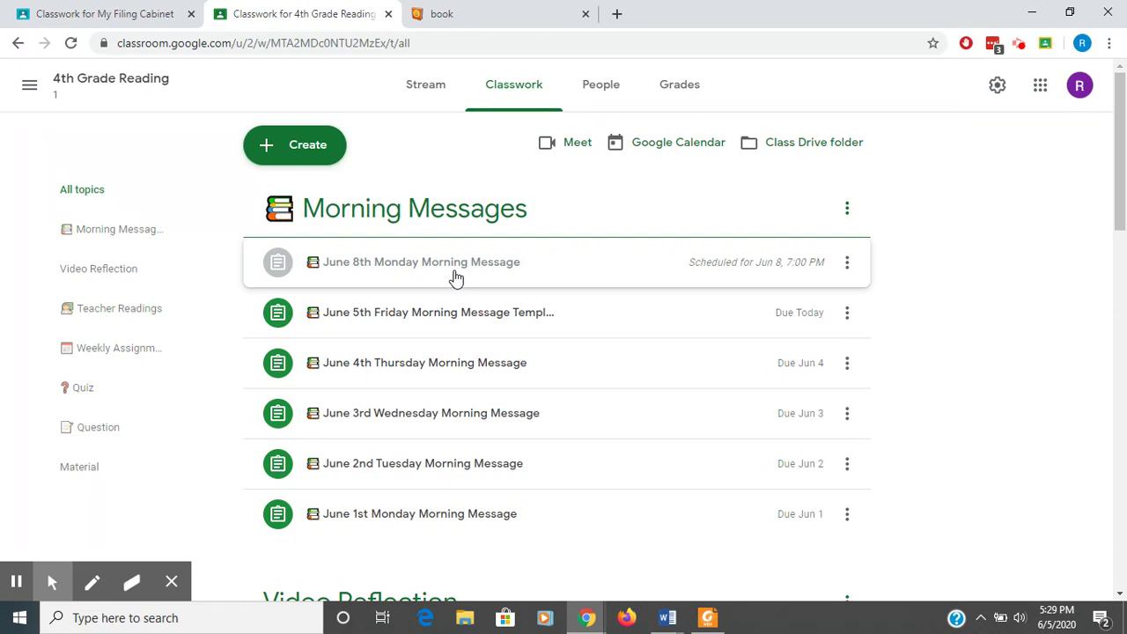
Browse My Filing Cabinet's Templates, expanding and collapsing the Questions of the day template
left_click(72, 14)
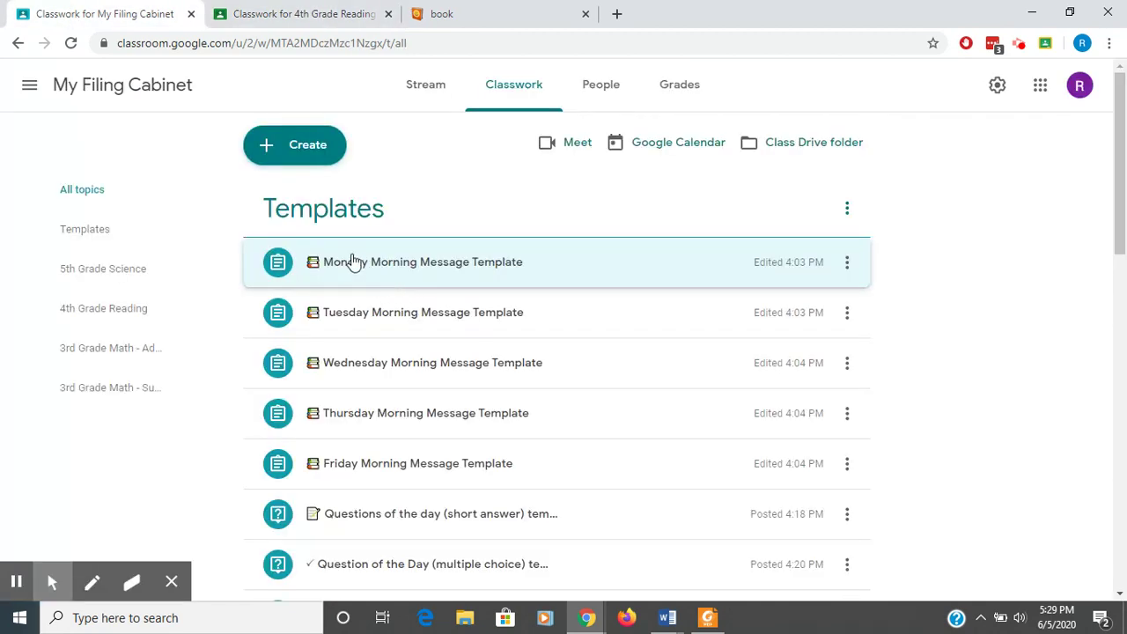
scroll(619, 417, "down", 3)
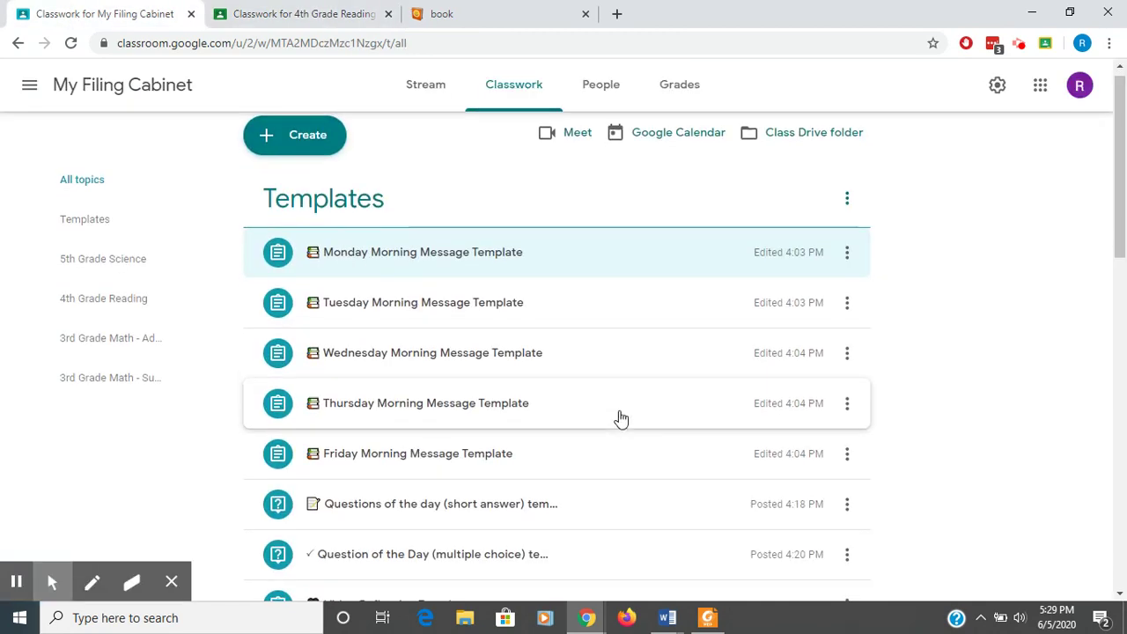
scroll(620, 419, "up", 2)
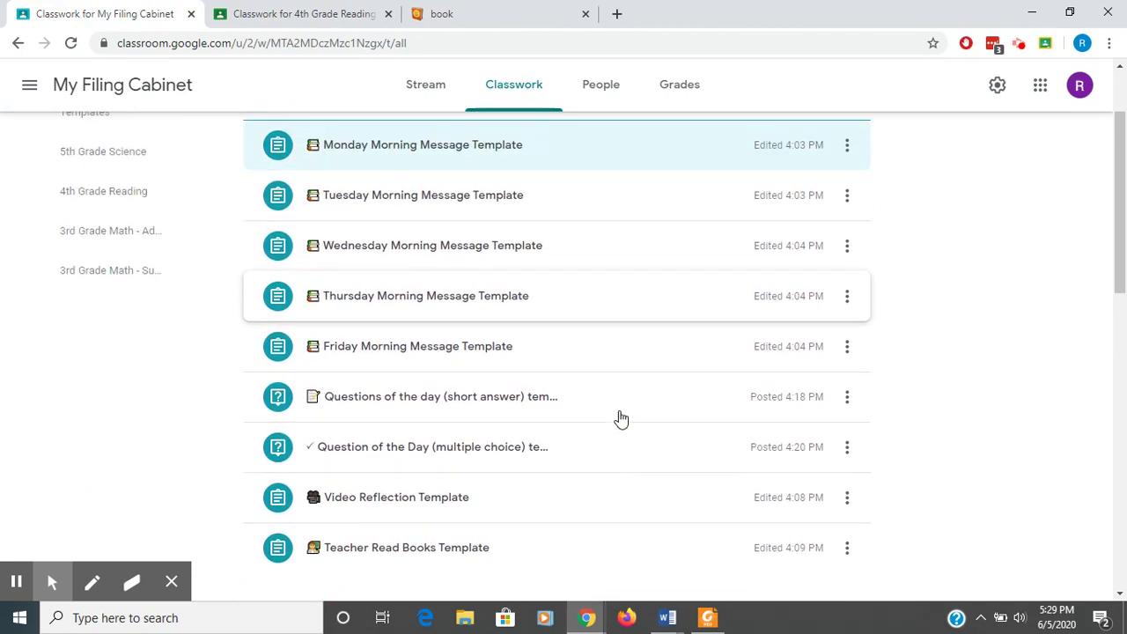
left_click(619, 410)
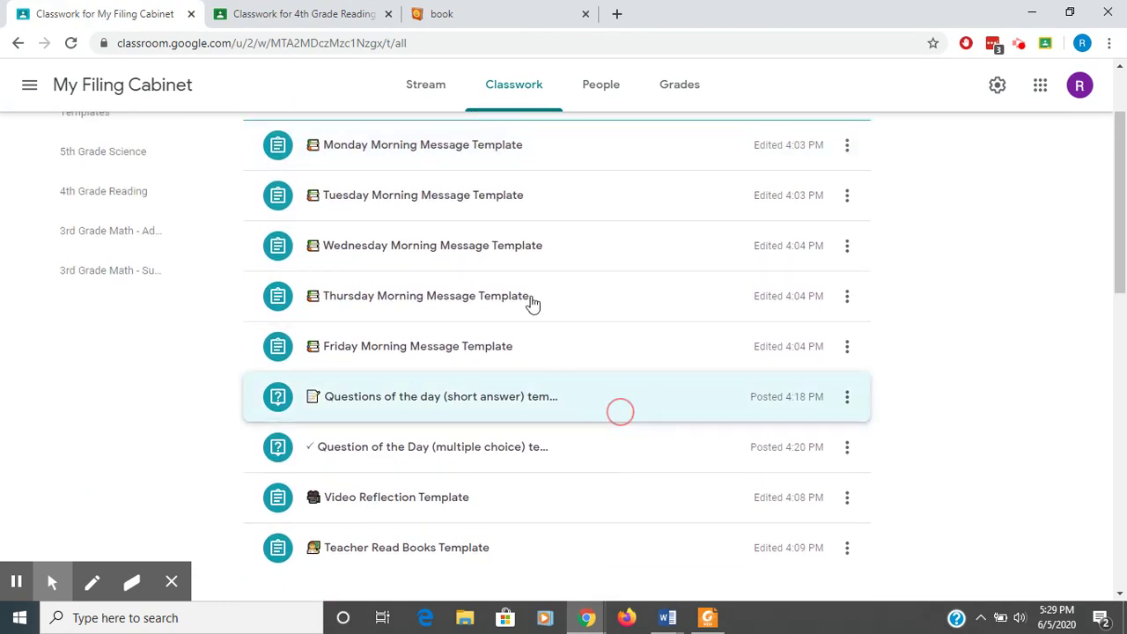
left_click(984, 373)
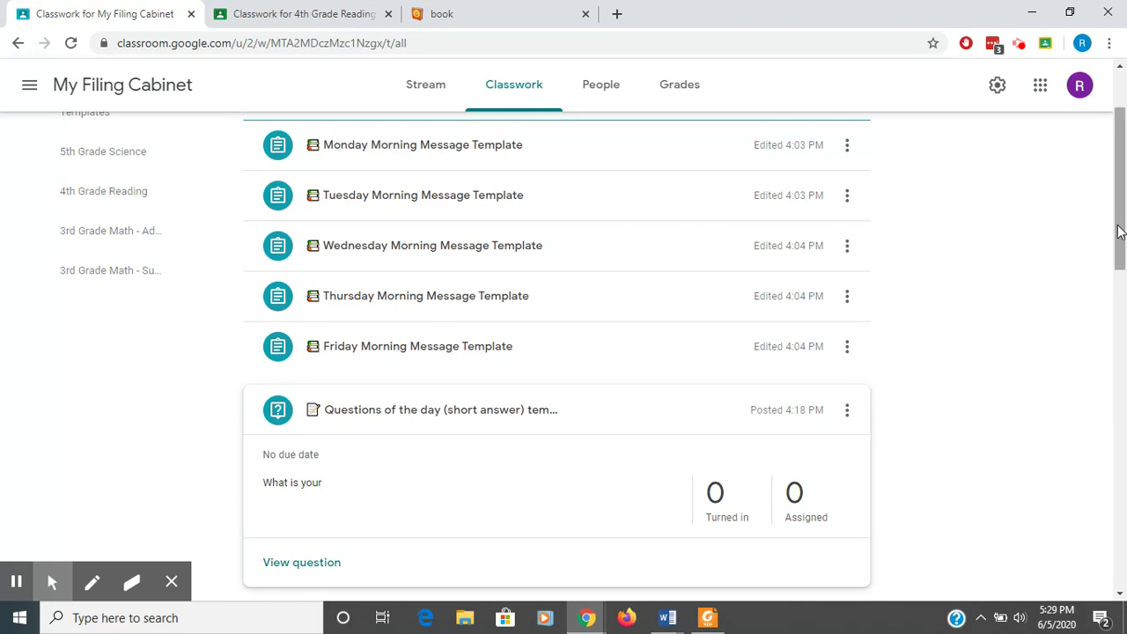
left_click(1114, 294)
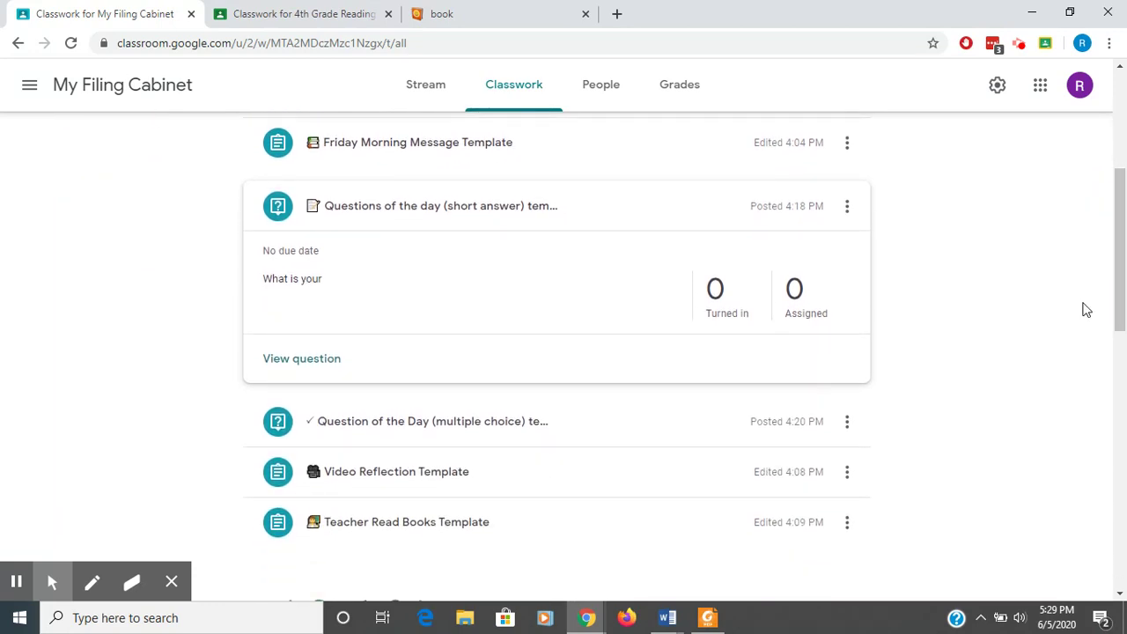
left_click(686, 218)
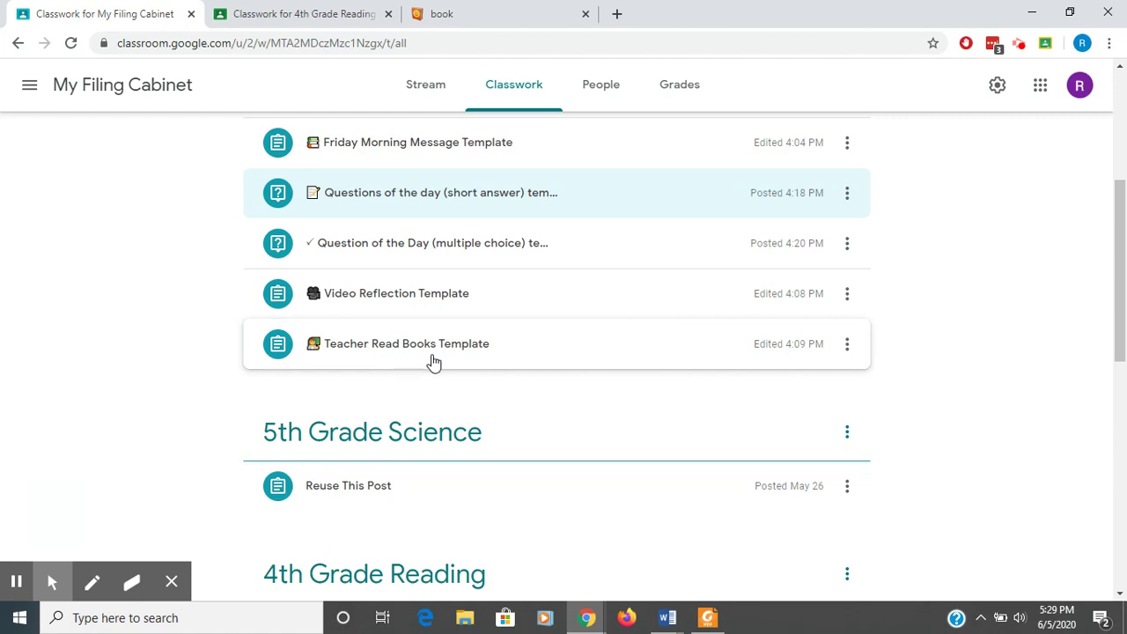
Open 4th Grade Reading's June 5th Friday Morning Message and review its instructions and student work
left_click(295, 15)
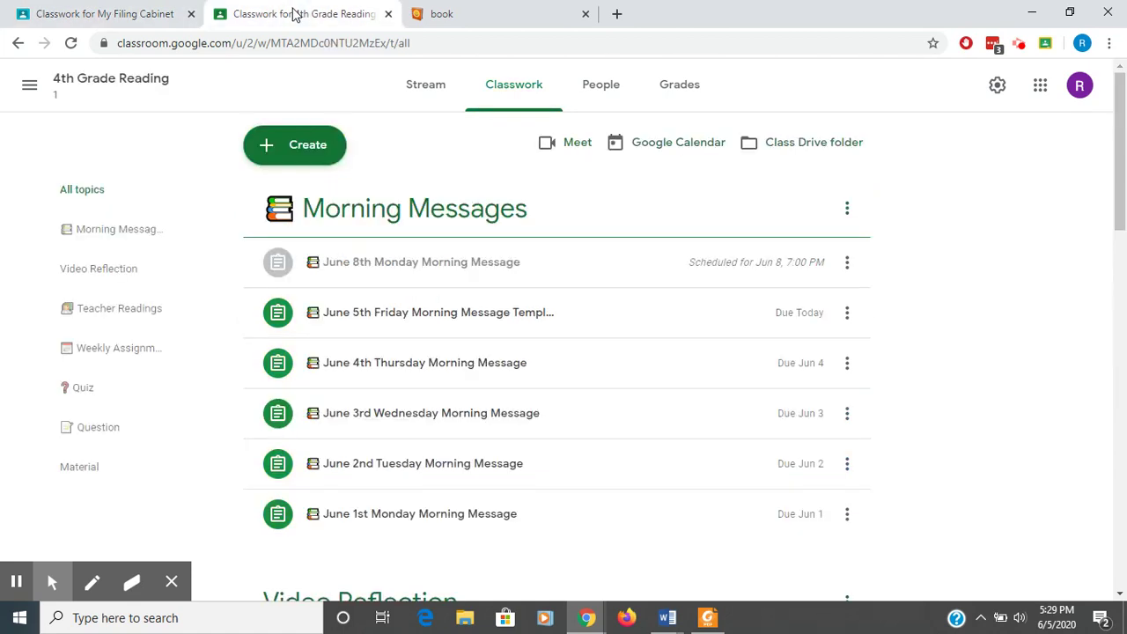
left_click(356, 314)
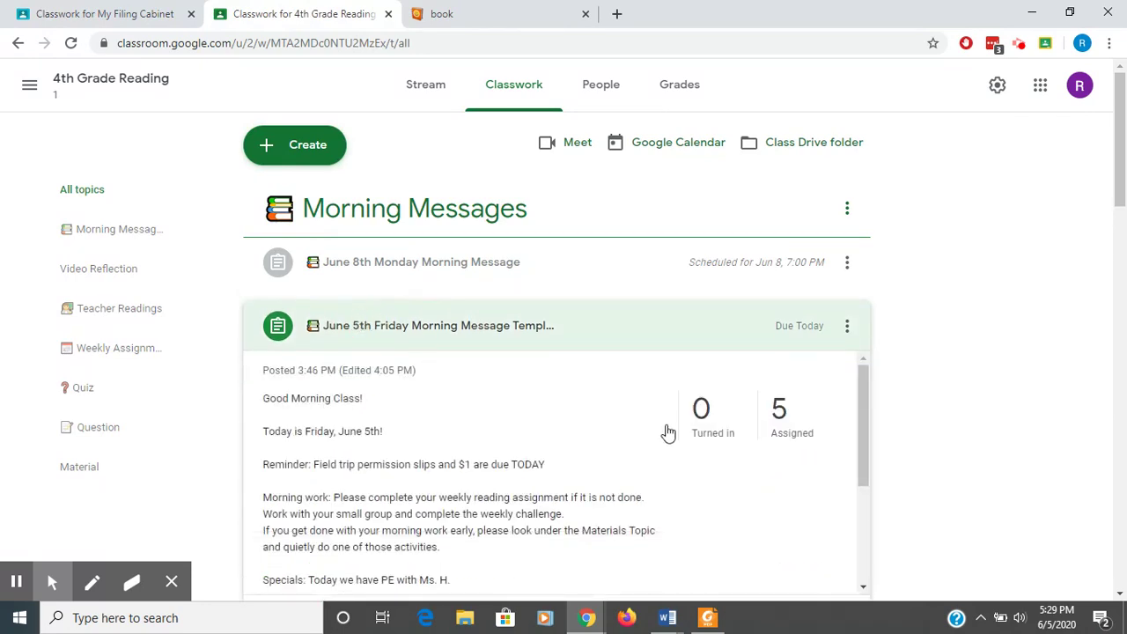
left_click_drag(1120, 175, 1122, 216)
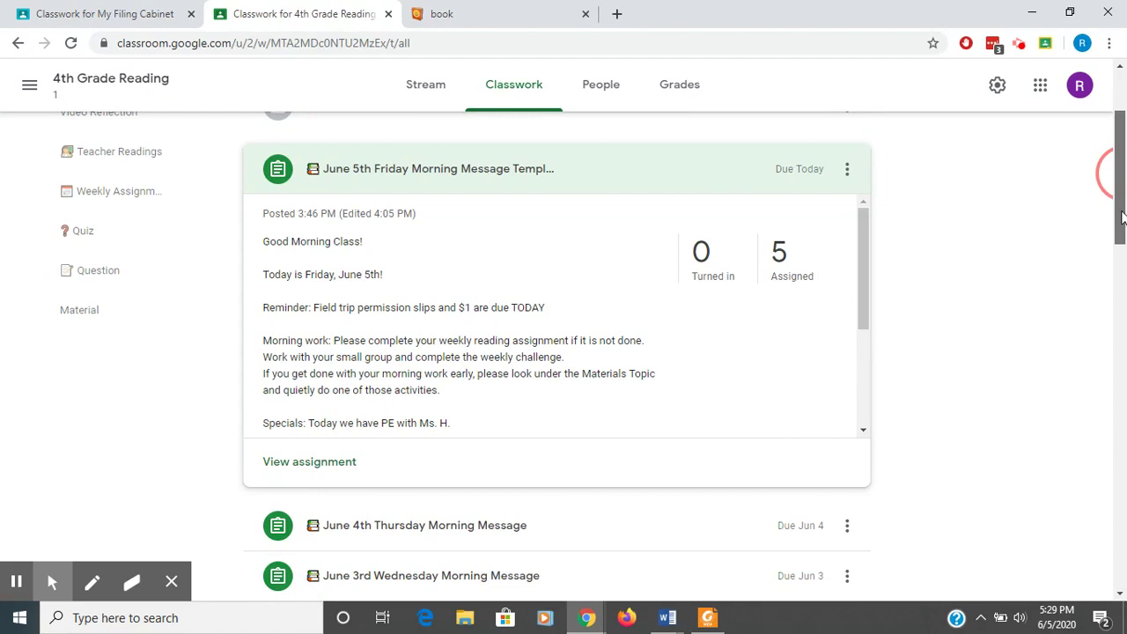
left_click(335, 461)
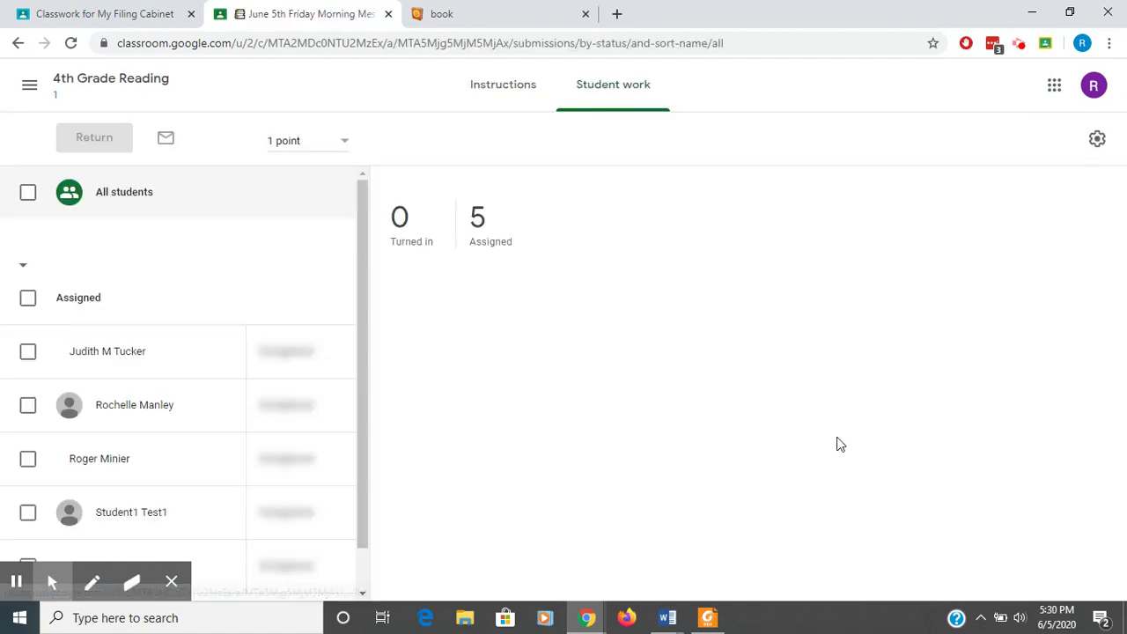
left_click(493, 88)
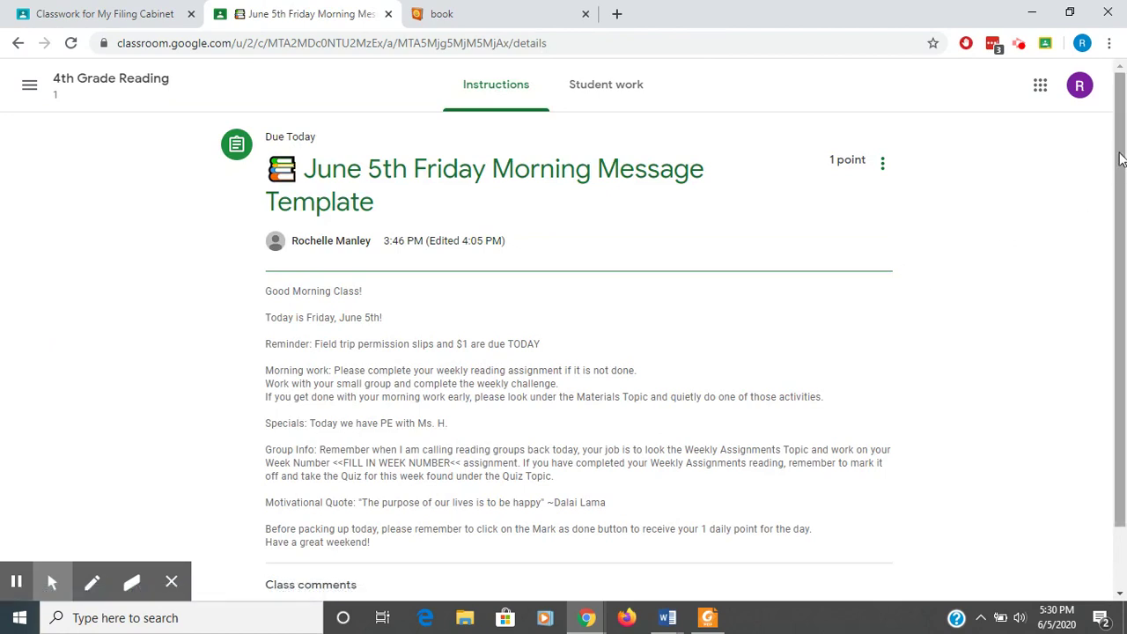
left_click_drag(1122, 158, 1124, 217)
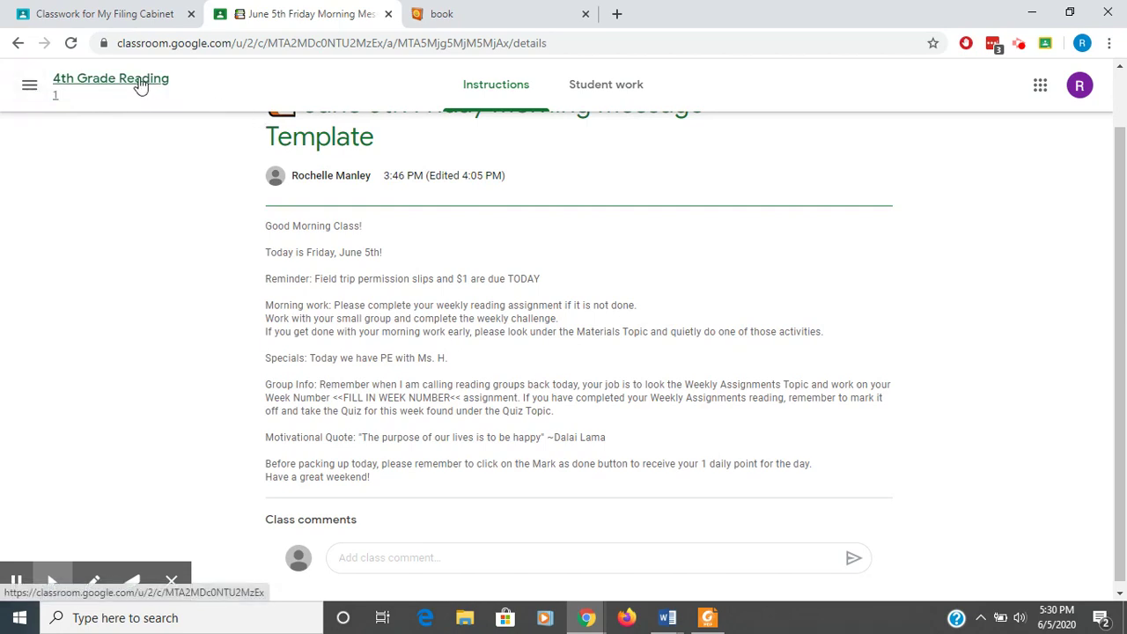
left_click(573, 91)
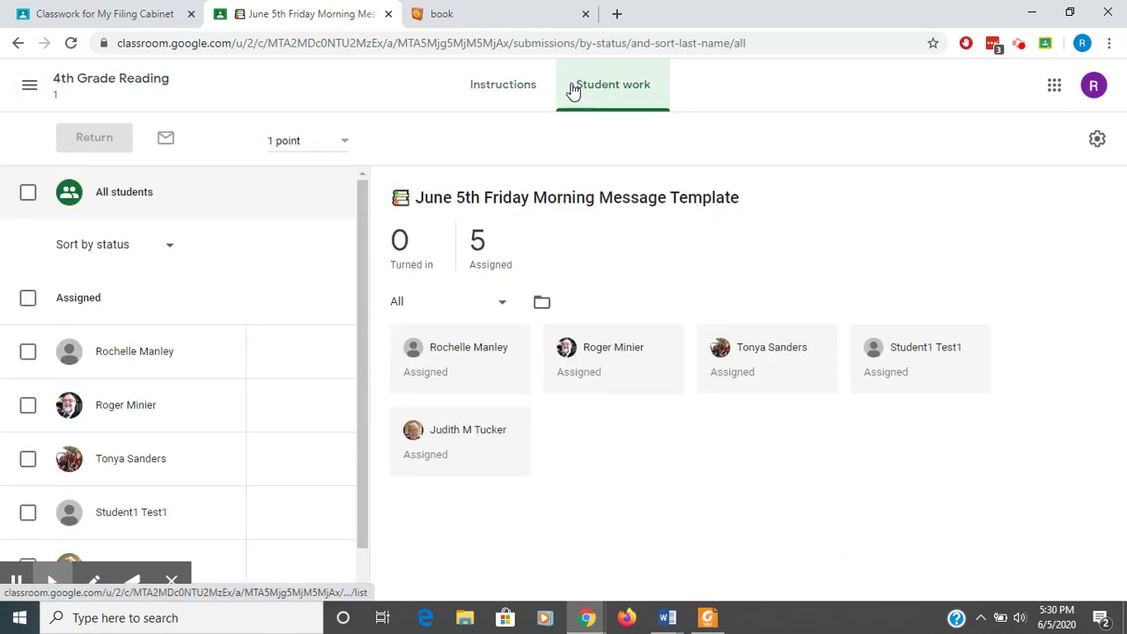
Return to 4th Grade Reading's Classwork, collapse the June 5th message, and scan the topics
left_click(139, 90)
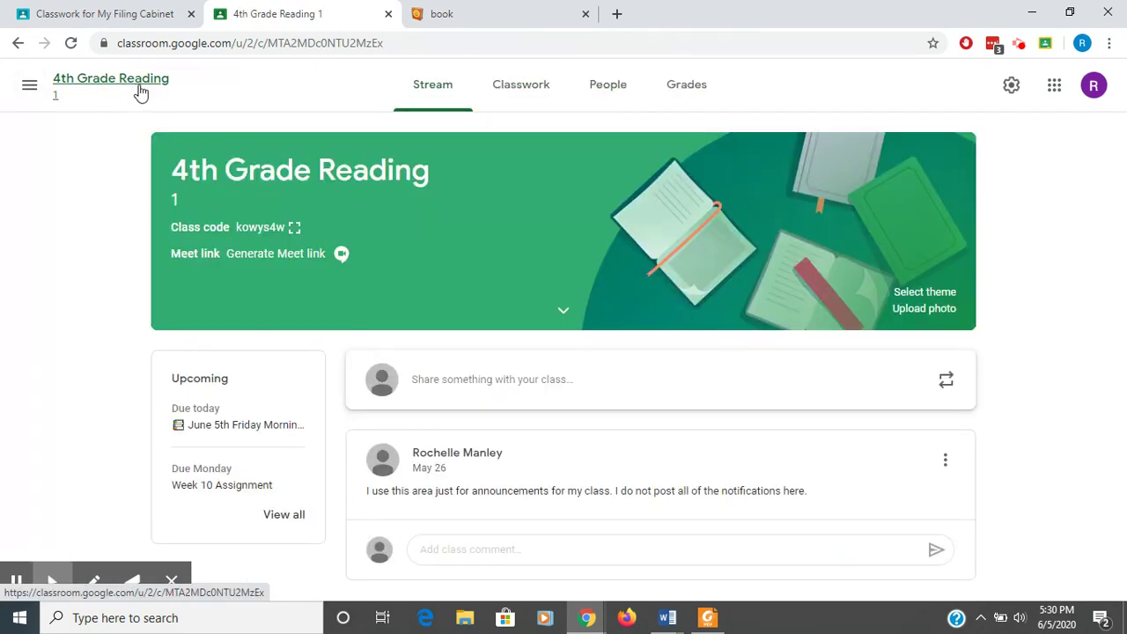
left_click(521, 84)
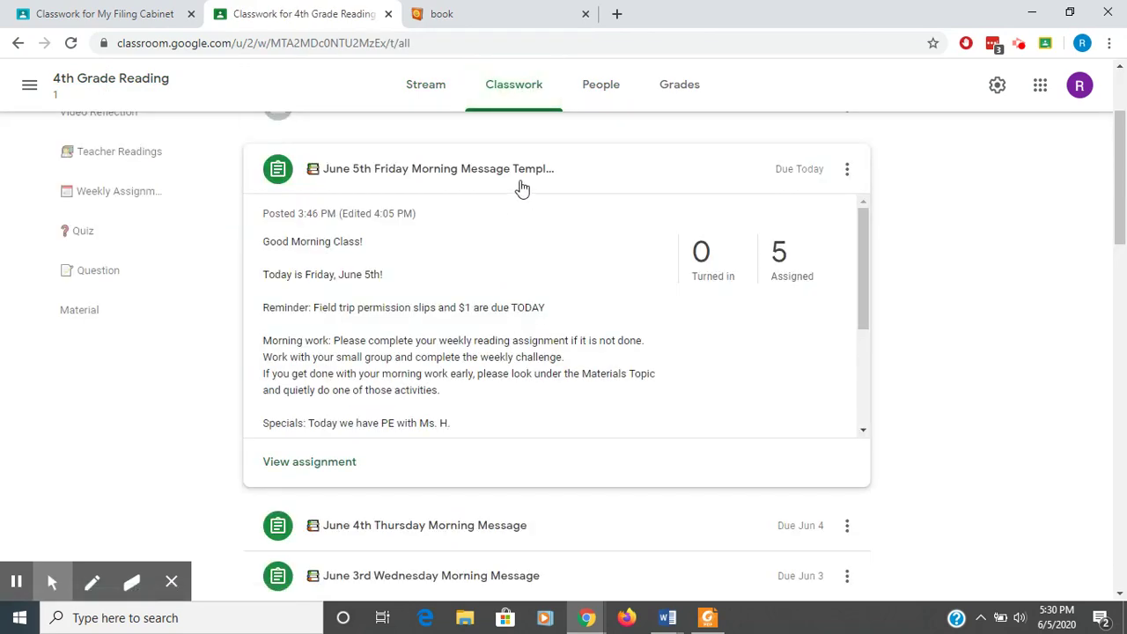
left_click(569, 181)
scroll(530, 378, "down", 11)
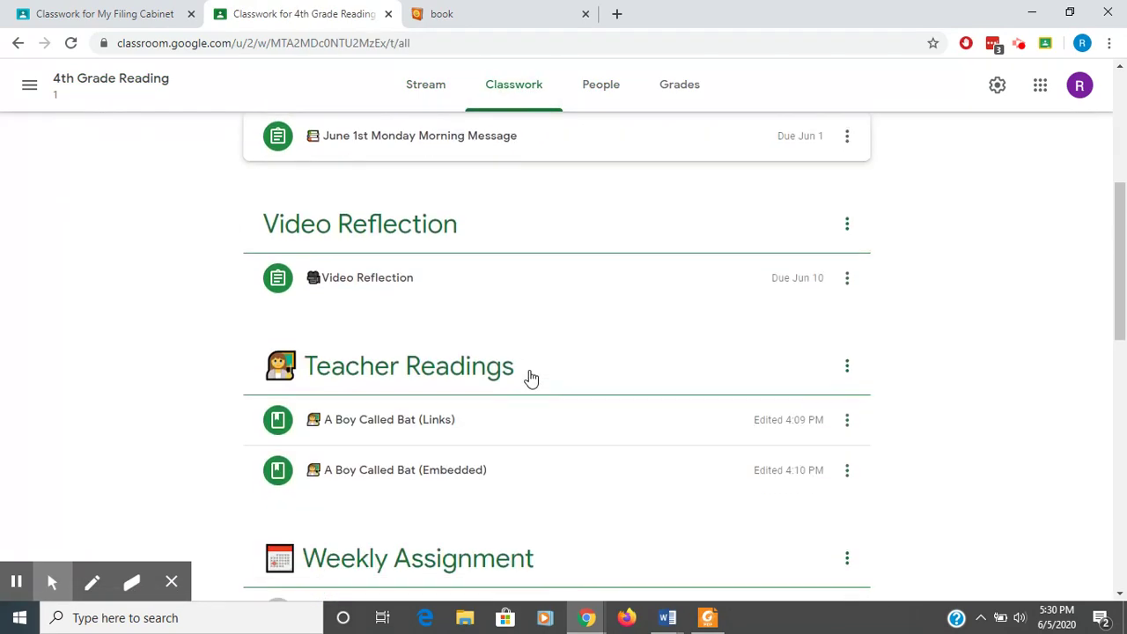
scroll(531, 377, "down", 1)
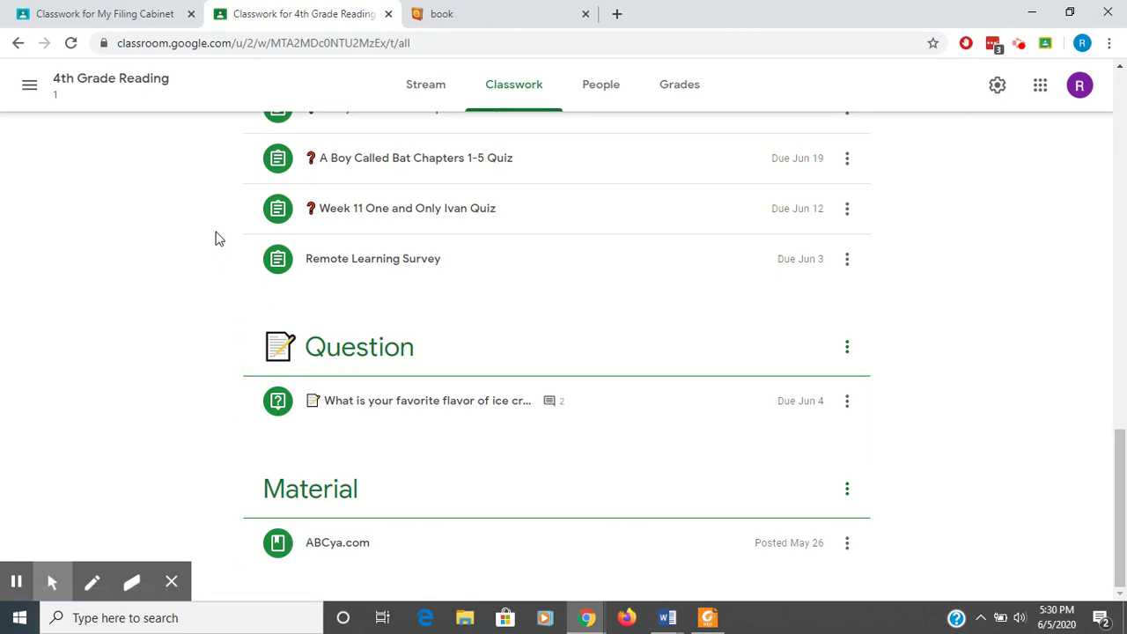
scroll(219, 239, "up", 5)
scroll(218, 239, "up", 2)
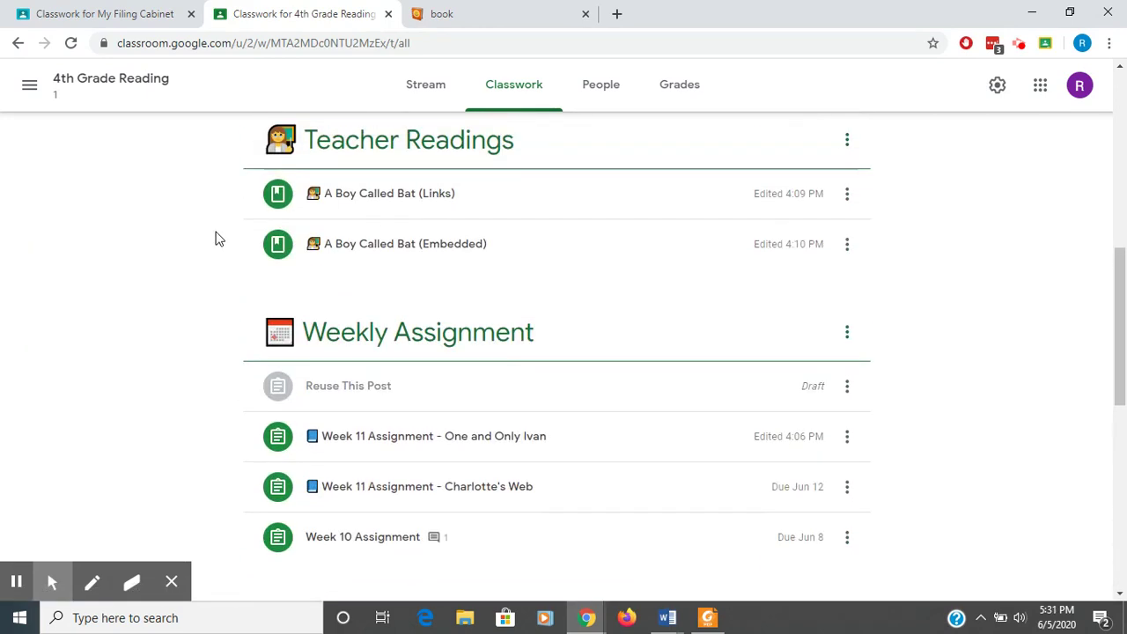
scroll(218, 238, "up", 3)
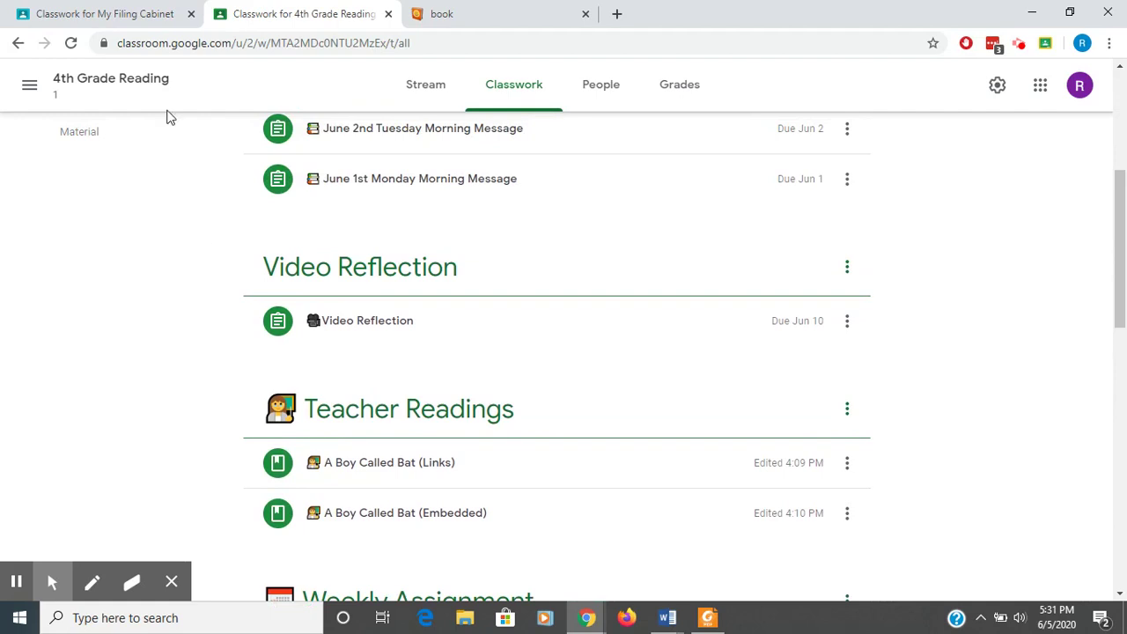